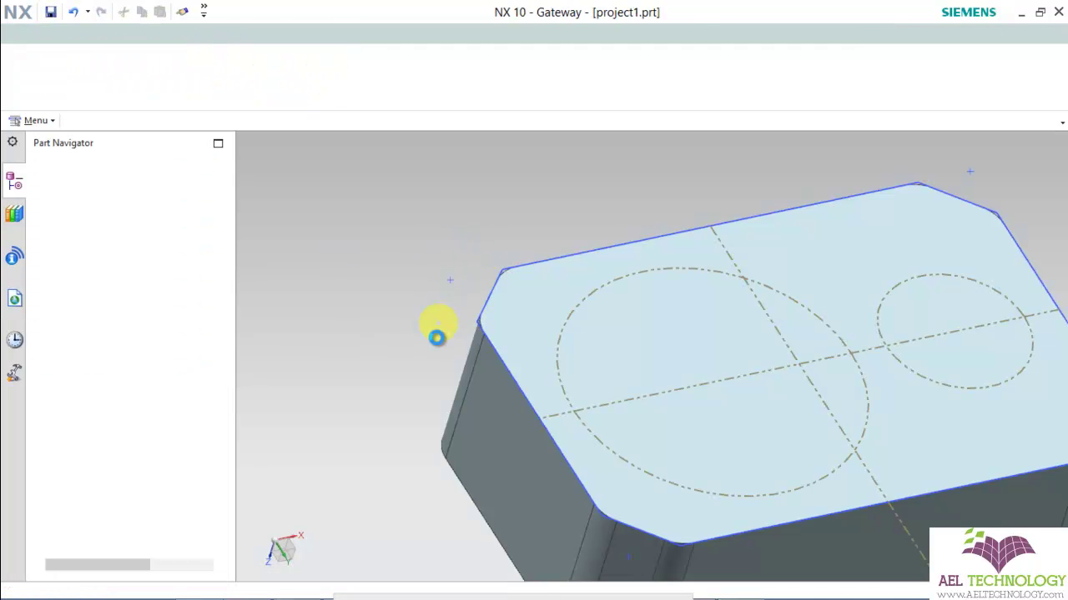
# Orbit the pocketed block, then return it to the standard trimetric orientation
pyautogui.moveTo(434, 326); pyautogui.dragTo(457, 169, button='middle')
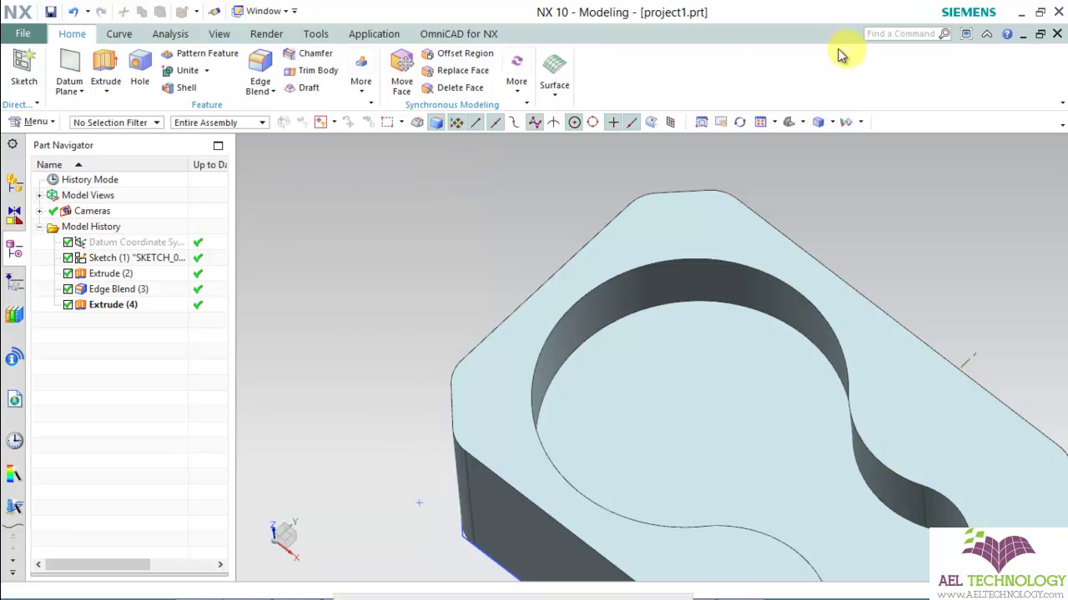
pyautogui.click(760, 122)
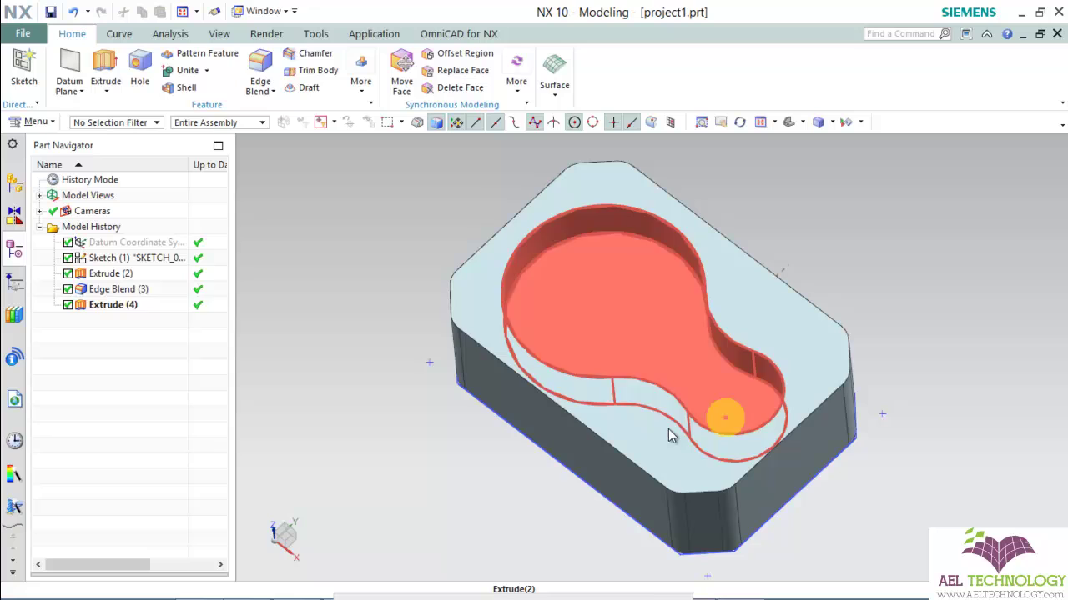
# Switch project1.prt to the Manufacturing application using the default machining environment
pyautogui.click(372, 34)
pyautogui.click(236, 81)
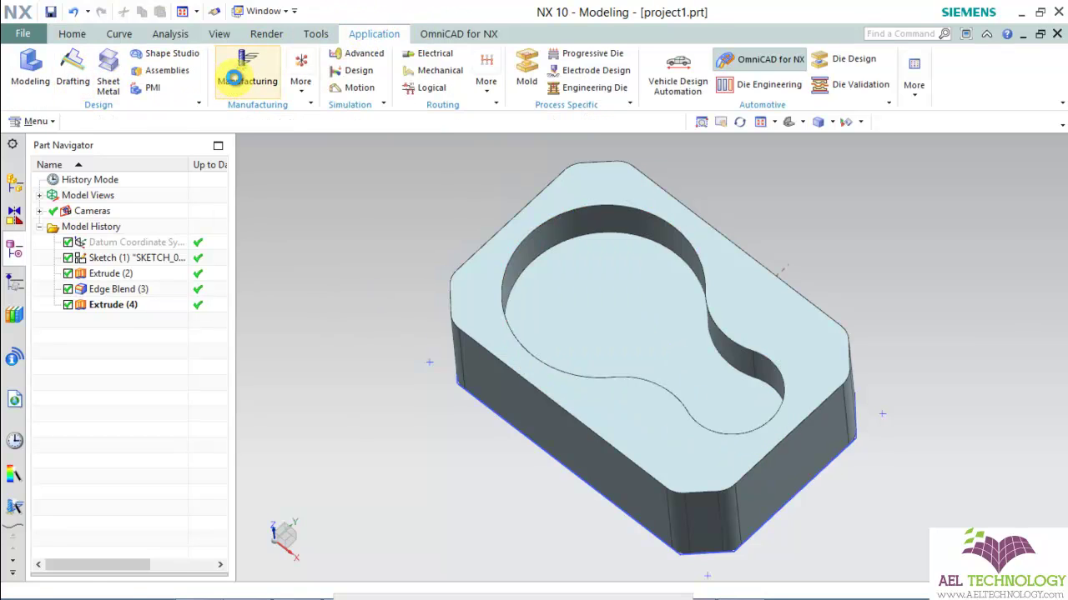
pyautogui.click(350, 357)
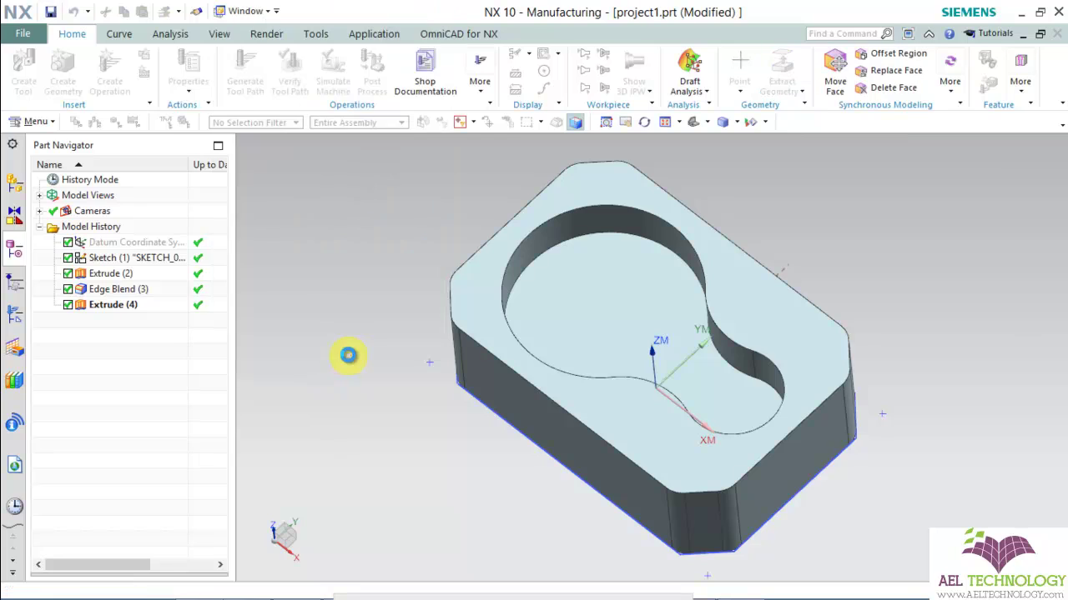
# Expand MCS_MILL in the Operation Navigator and select WORKPIECE
pyautogui.click(90, 213)
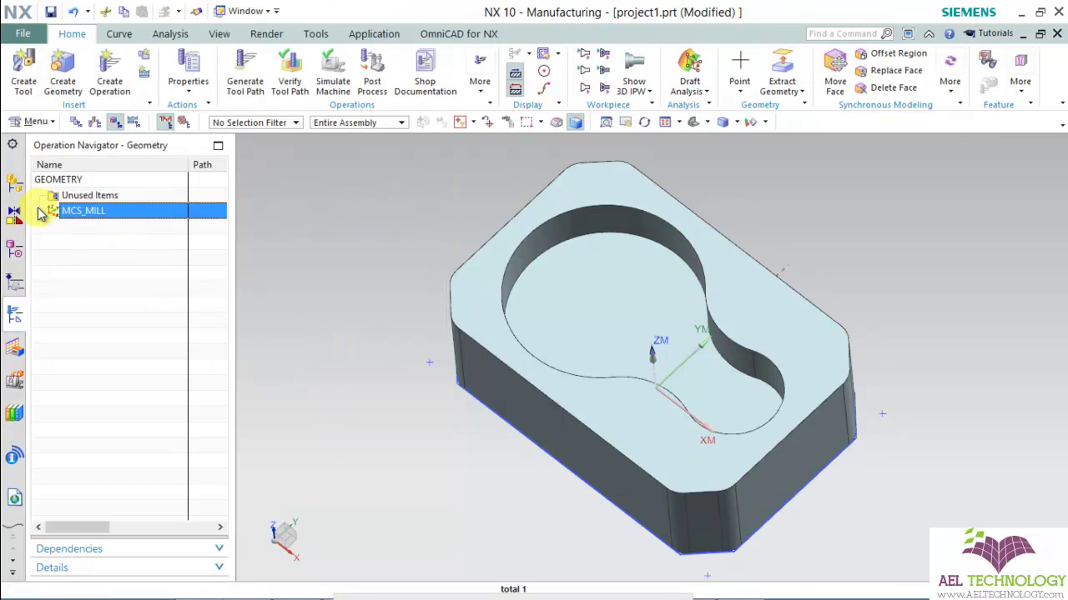
pyautogui.click(39, 211)
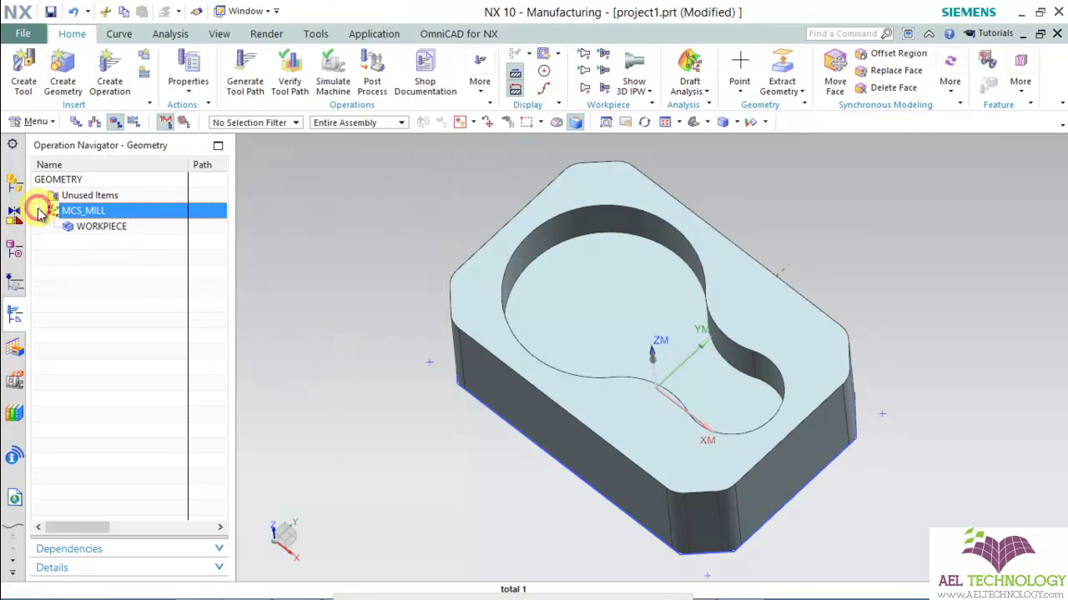
pyautogui.click(102, 227)
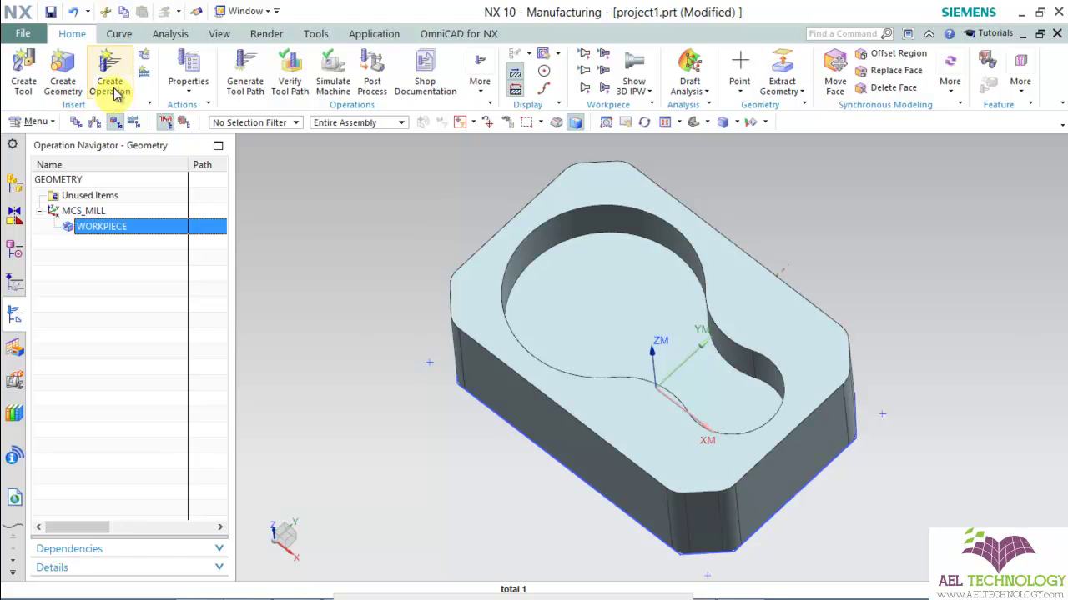
# Edit WORKPIECE and specify the solid block as the part geometry
pyautogui.click(94, 233)
pyautogui.rightClick(94, 236)
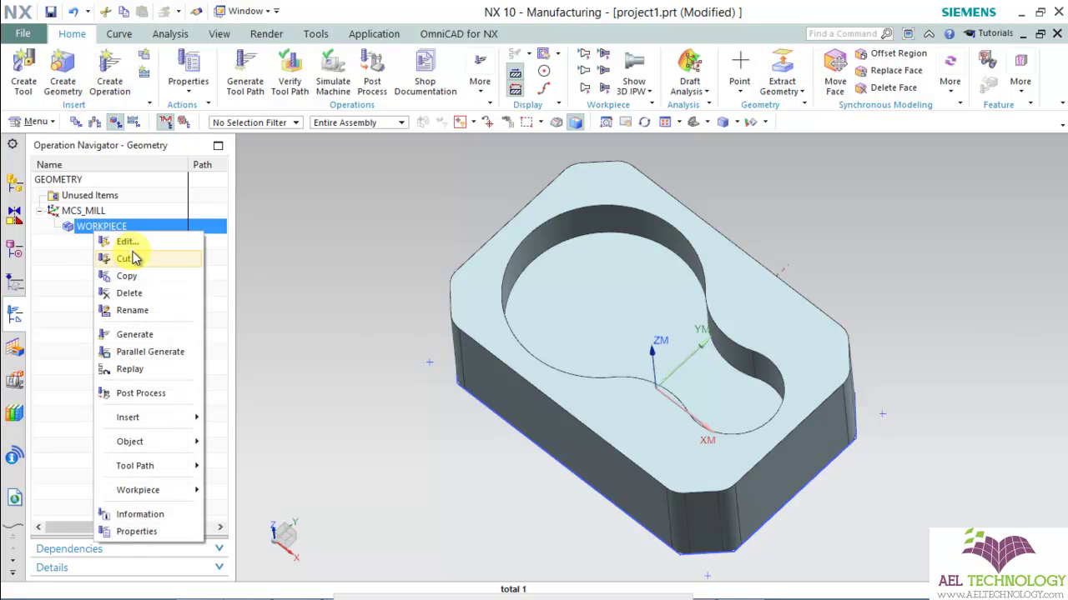
pyautogui.click(128, 240)
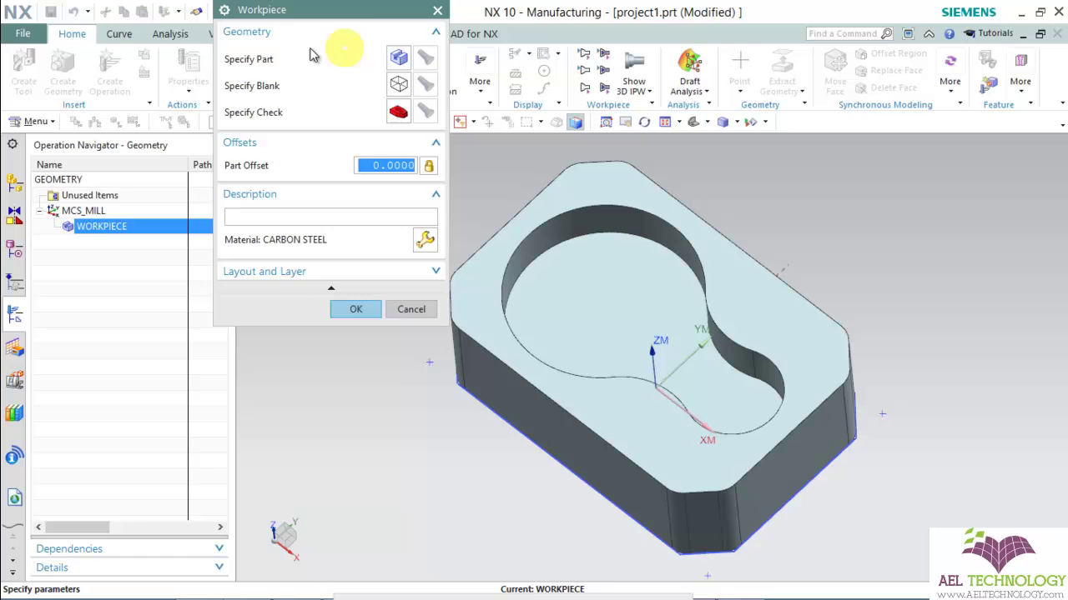
pyautogui.click(400, 63)
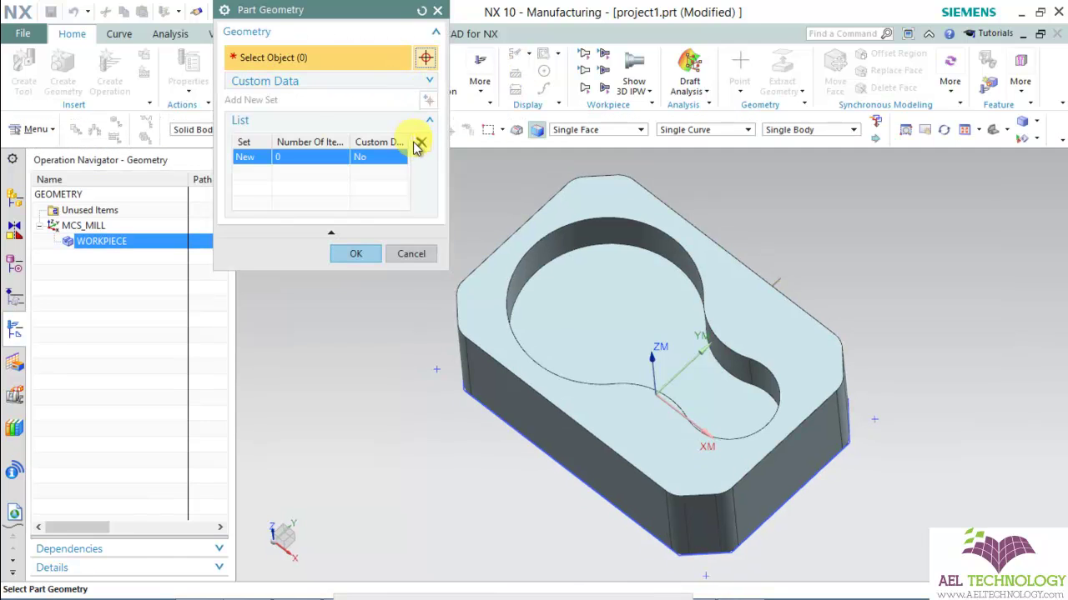
pyautogui.click(601, 191)
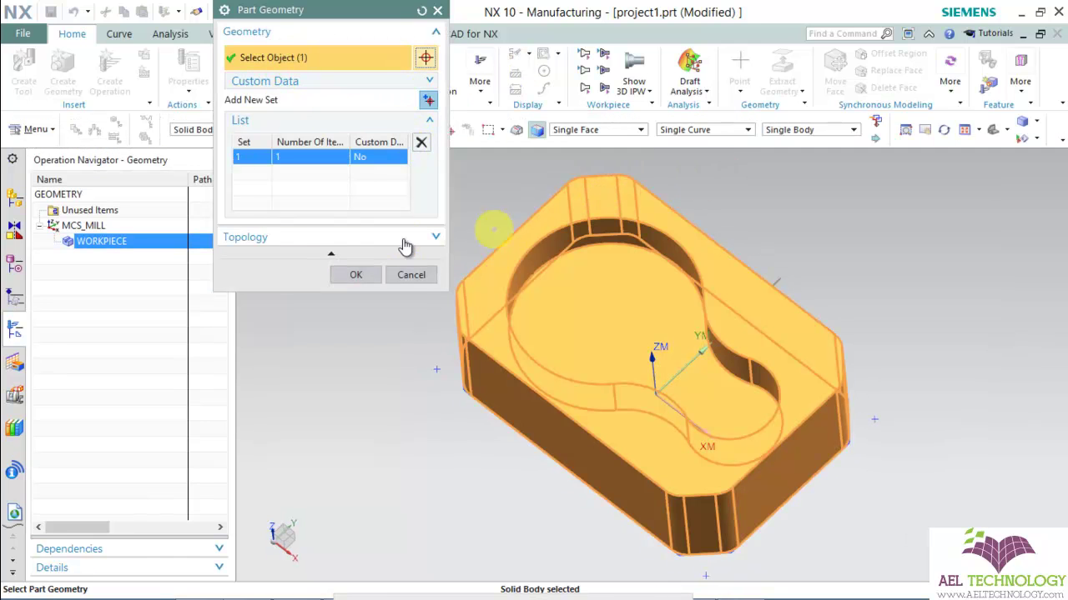
pyautogui.click(353, 273)
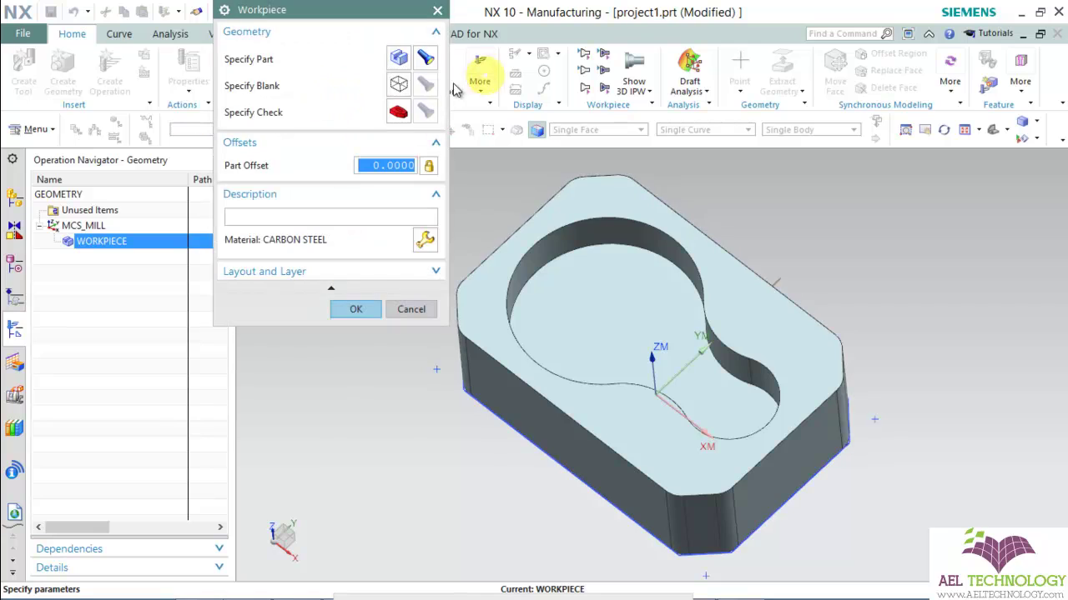
# Set the blank to a Bounding Block and accept the WORKPIECE settings
pyautogui.click(399, 85)
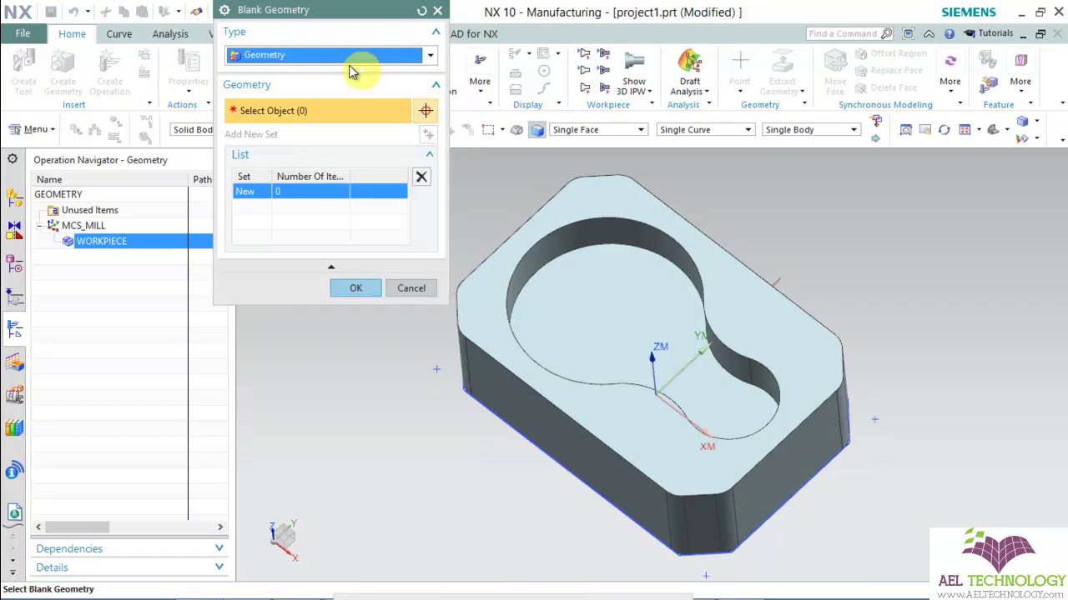
pyautogui.click(348, 55)
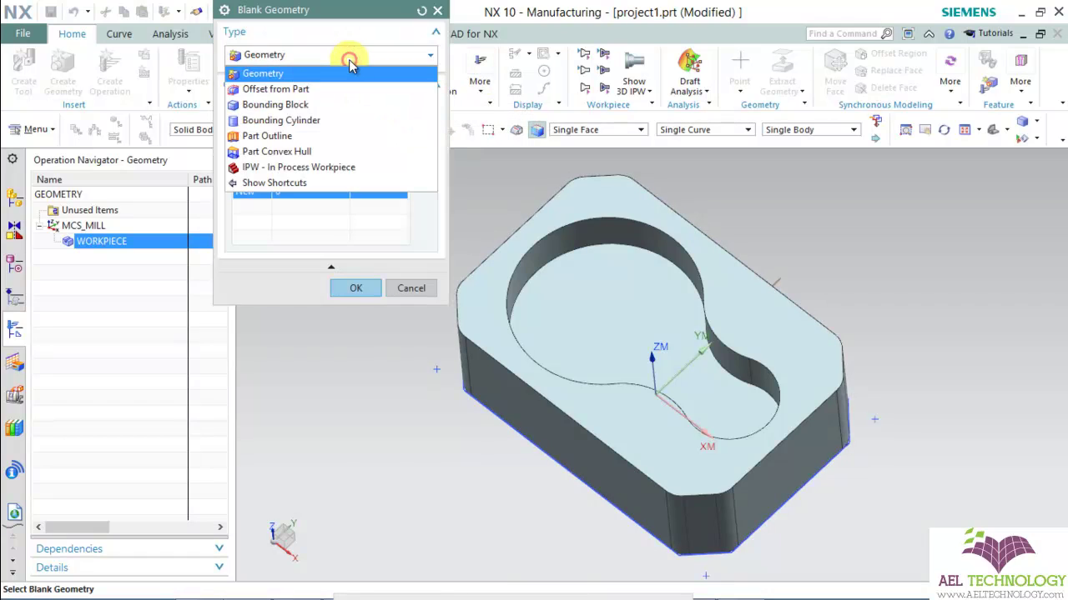
pyautogui.click(296, 105)
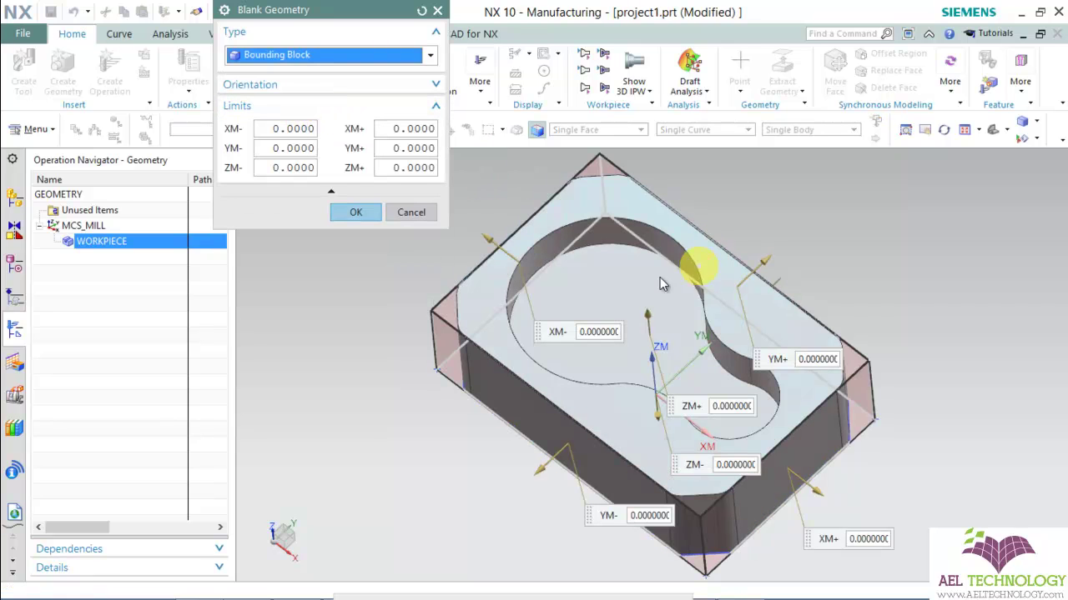
pyautogui.click(355, 212)
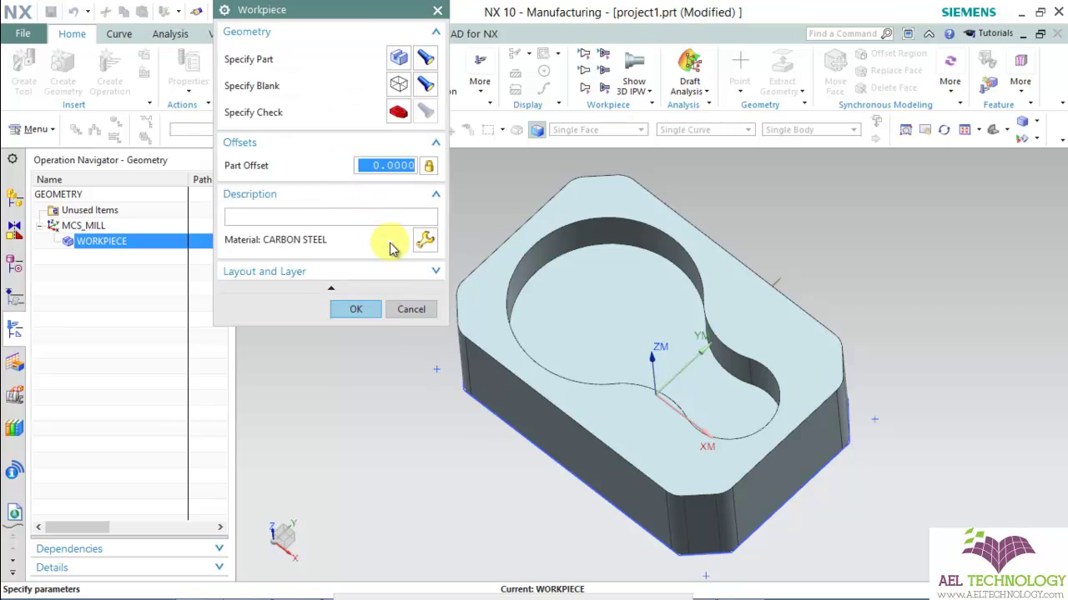
pyautogui.click(355, 308)
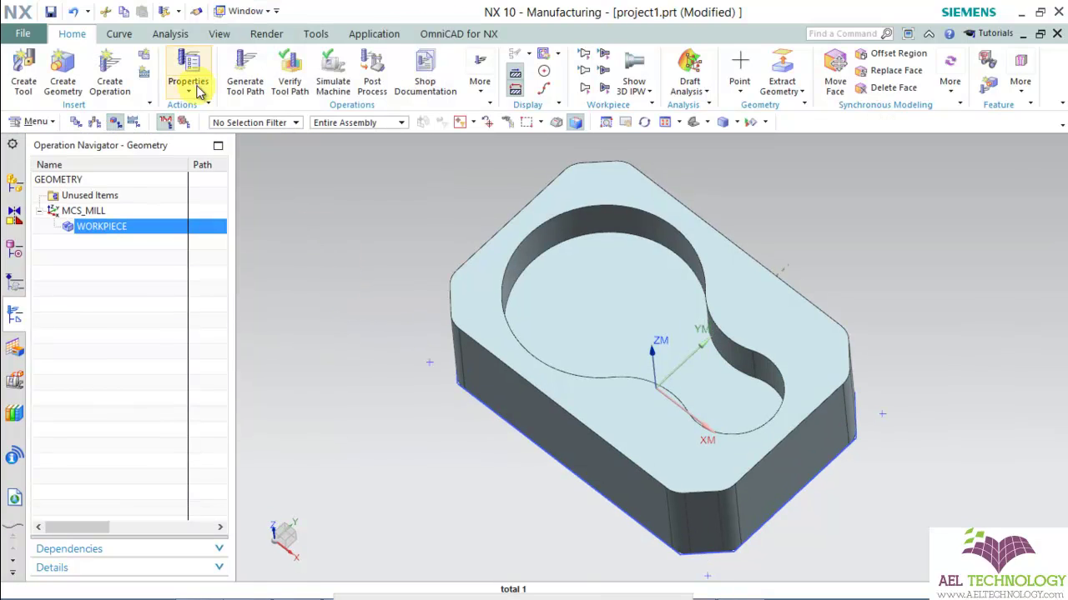
# Create a Planar Mill operation under WORKPIECE with the MILL_ROUGH method
pyautogui.click(118, 89)
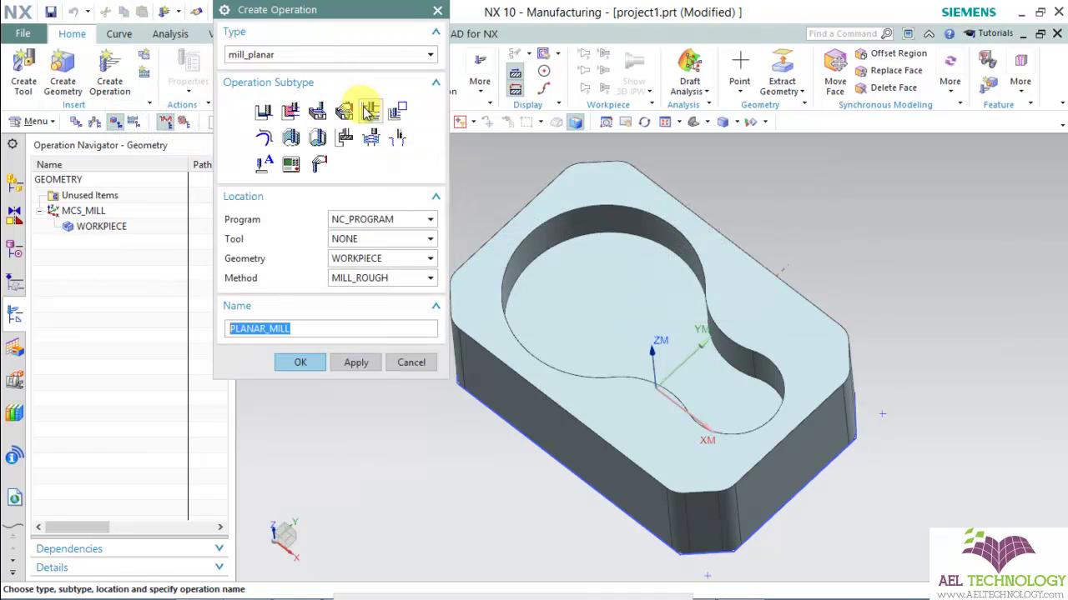
pyautogui.click(370, 111)
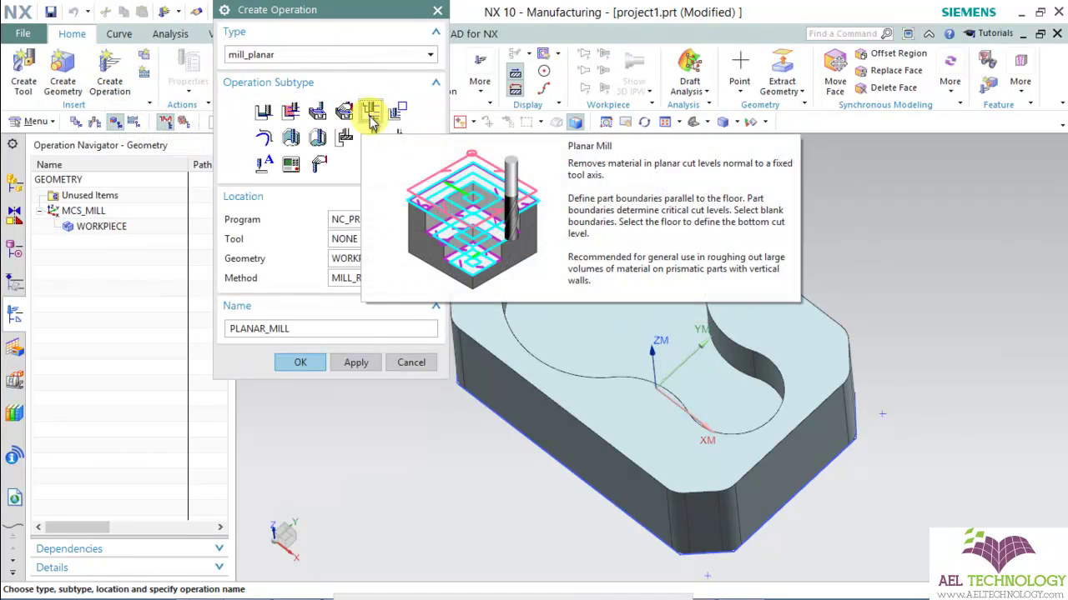
pyautogui.click(356, 258)
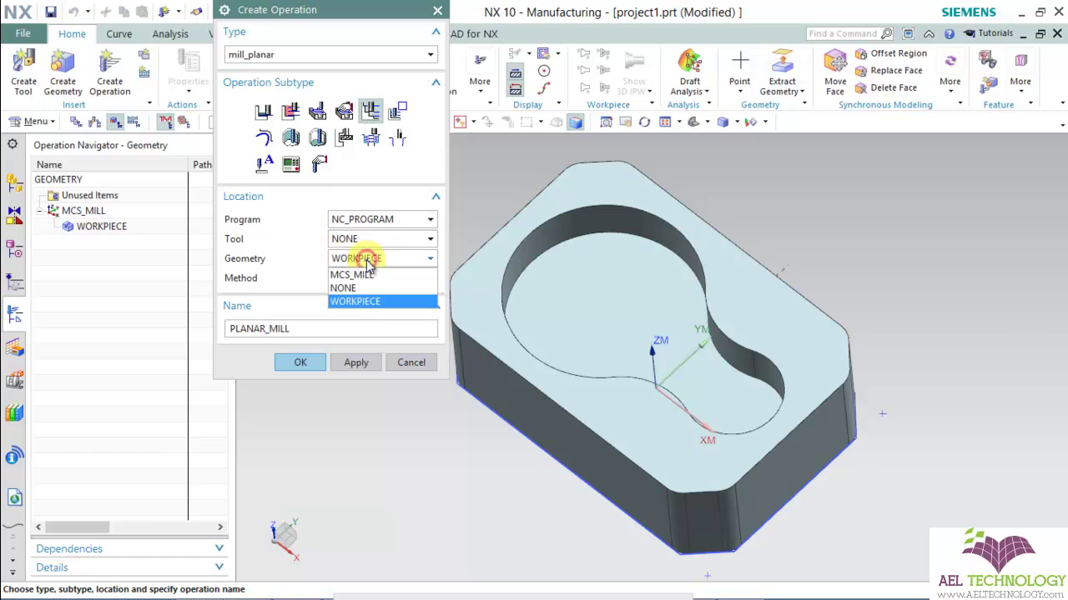
pyautogui.click(372, 304)
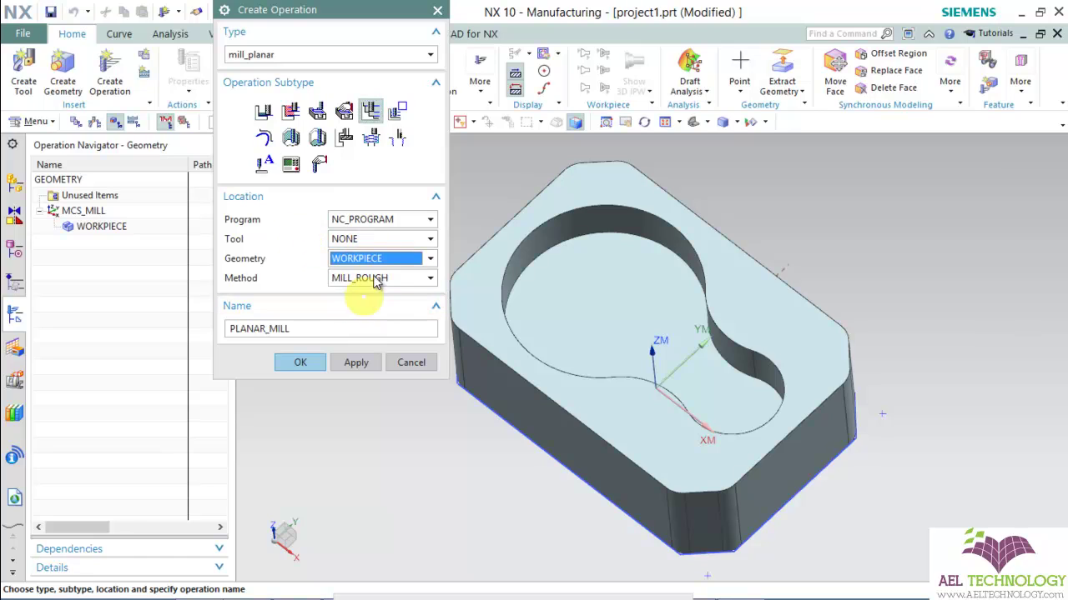
pyautogui.click(302, 362)
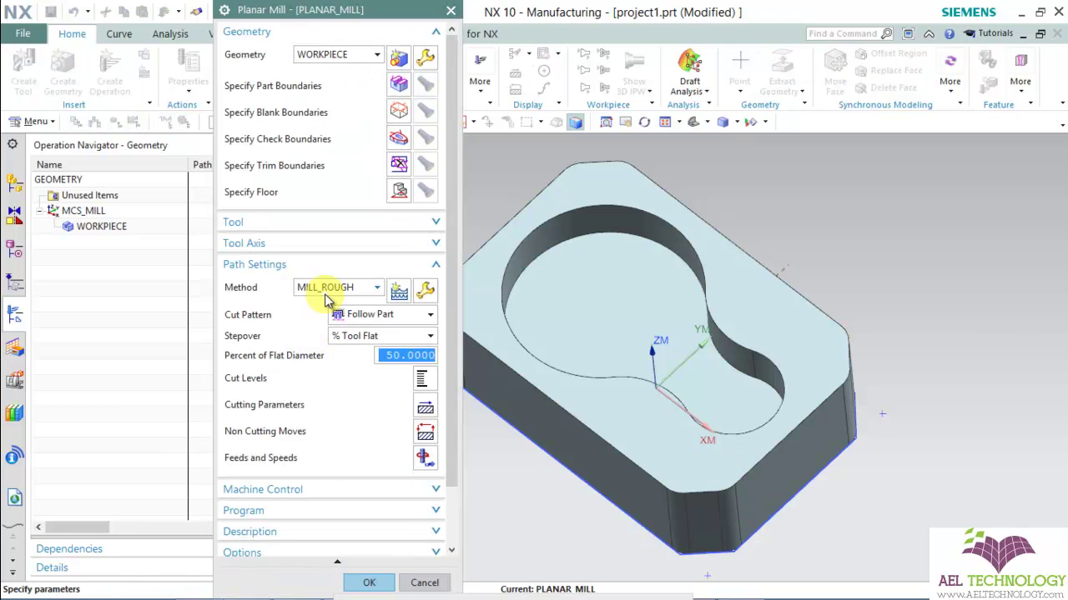
# Define the part boundary from the pocket's tangent-connected rim edge
pyautogui.click(402, 85)
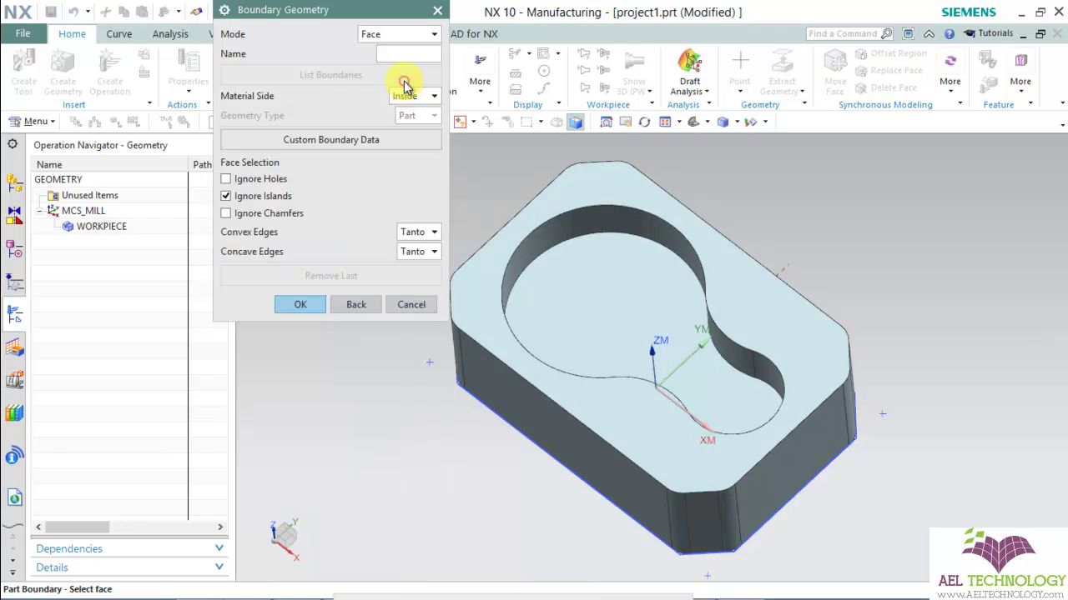
pyautogui.click(386, 36)
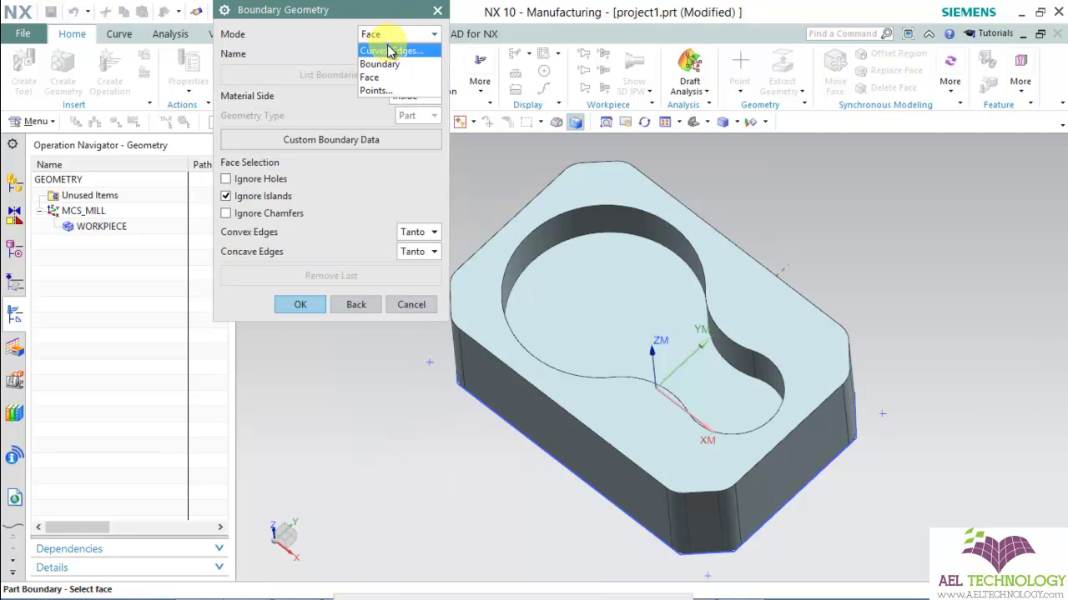
pyautogui.click(388, 52)
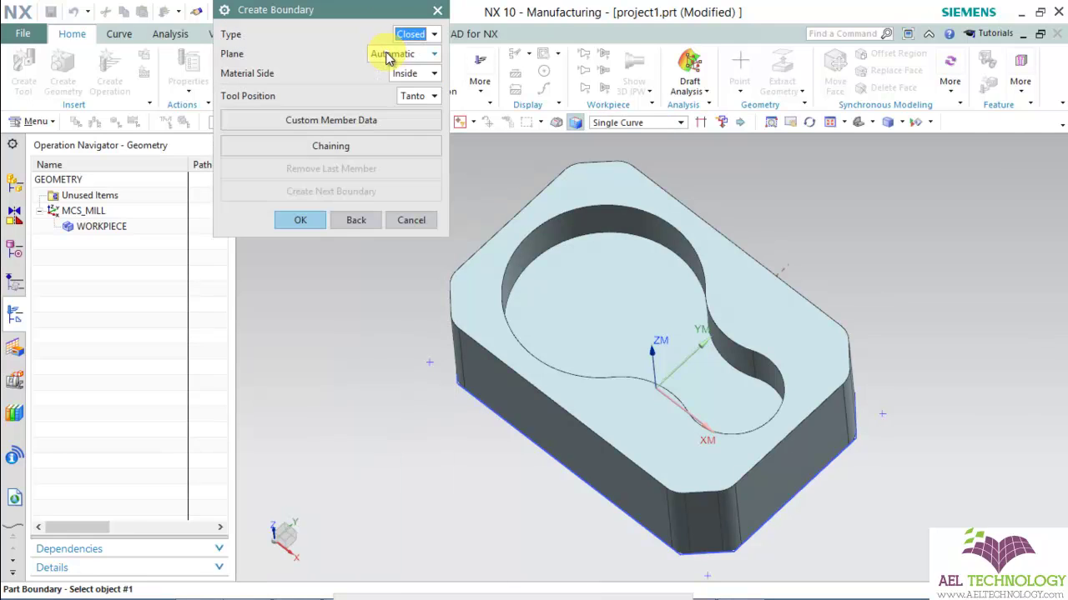
pyautogui.click(623, 122)
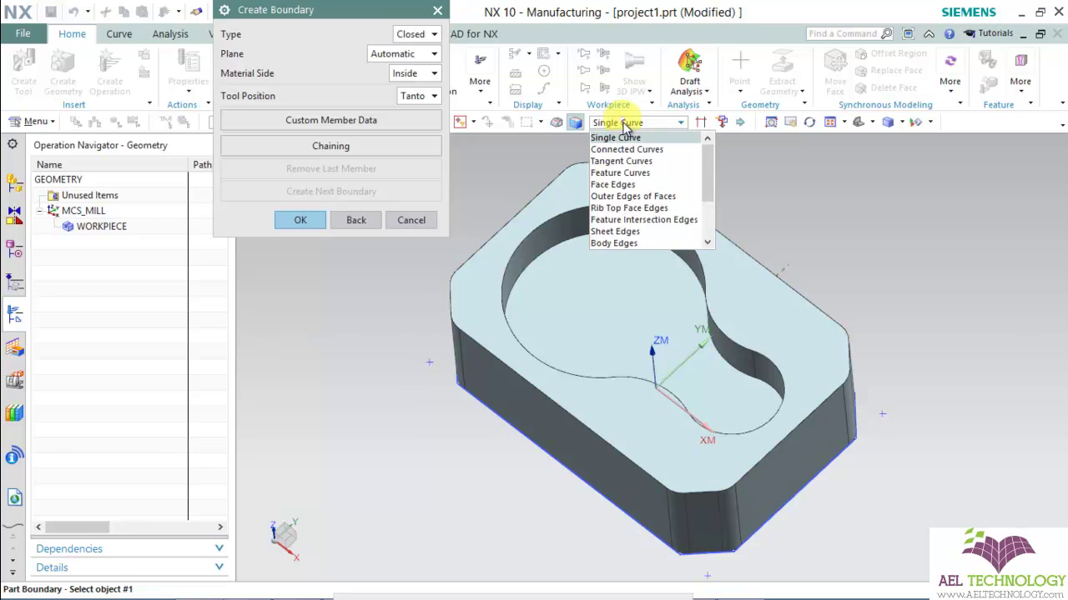
pyautogui.click(620, 161)
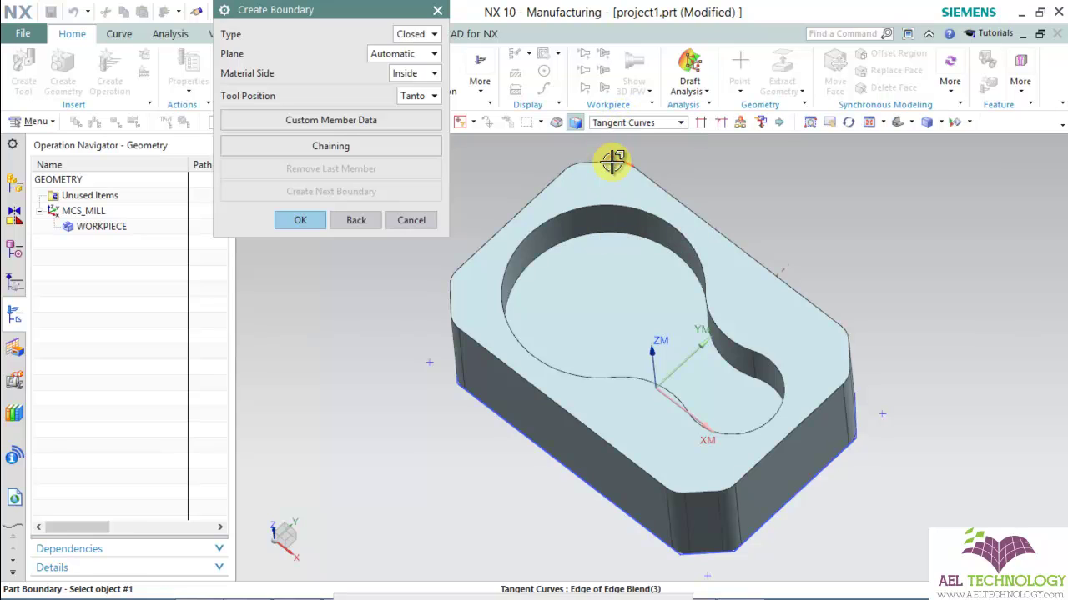
pyautogui.click(600, 200)
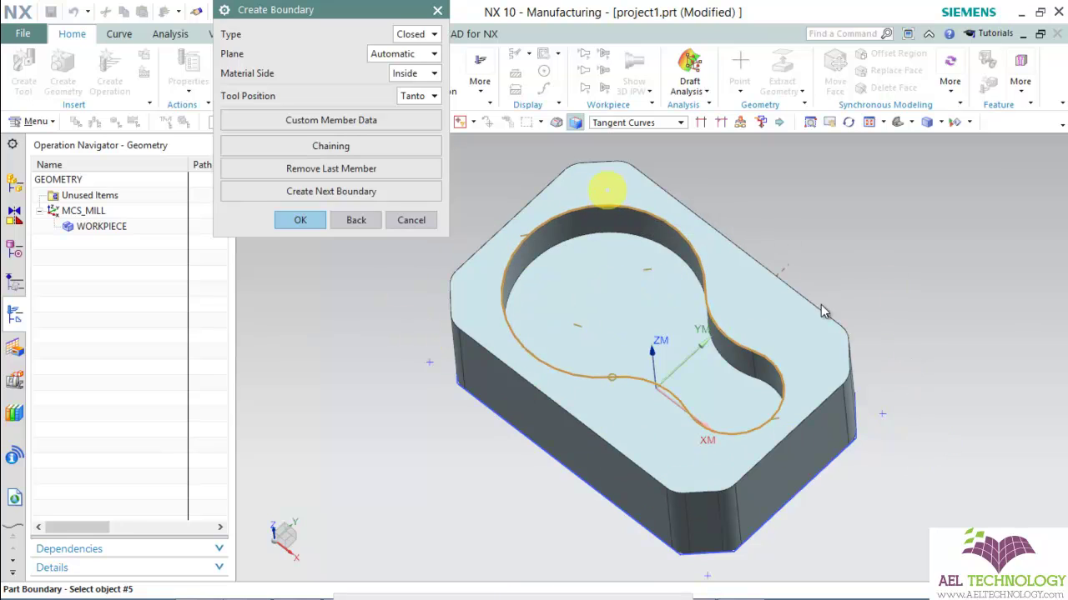
# Set the boundary material side to Outside with 0.1 stock and accept
pyautogui.click(415, 73)
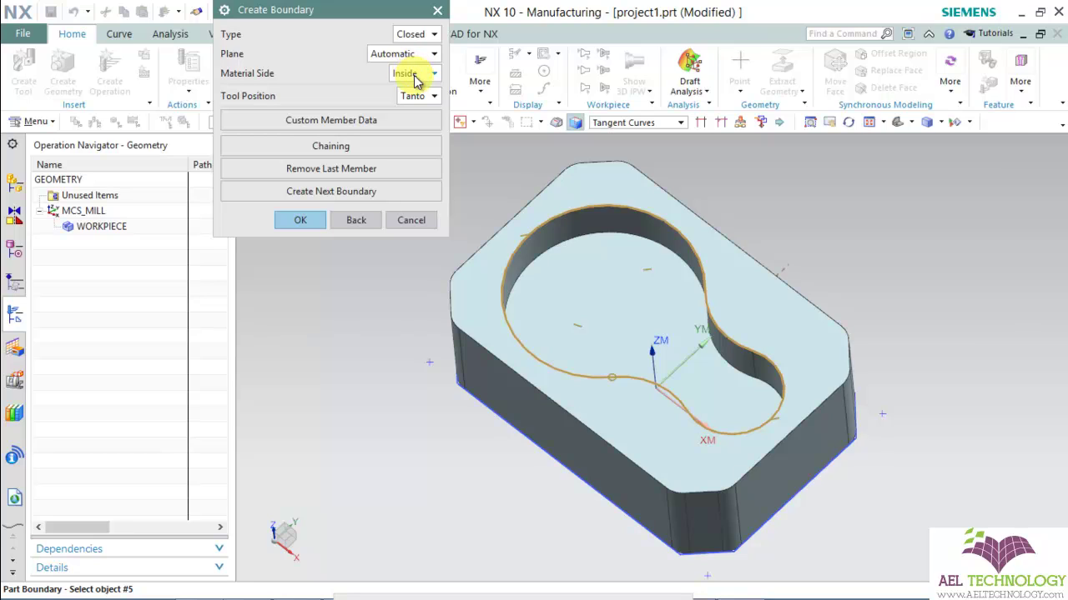
pyautogui.click(414, 74)
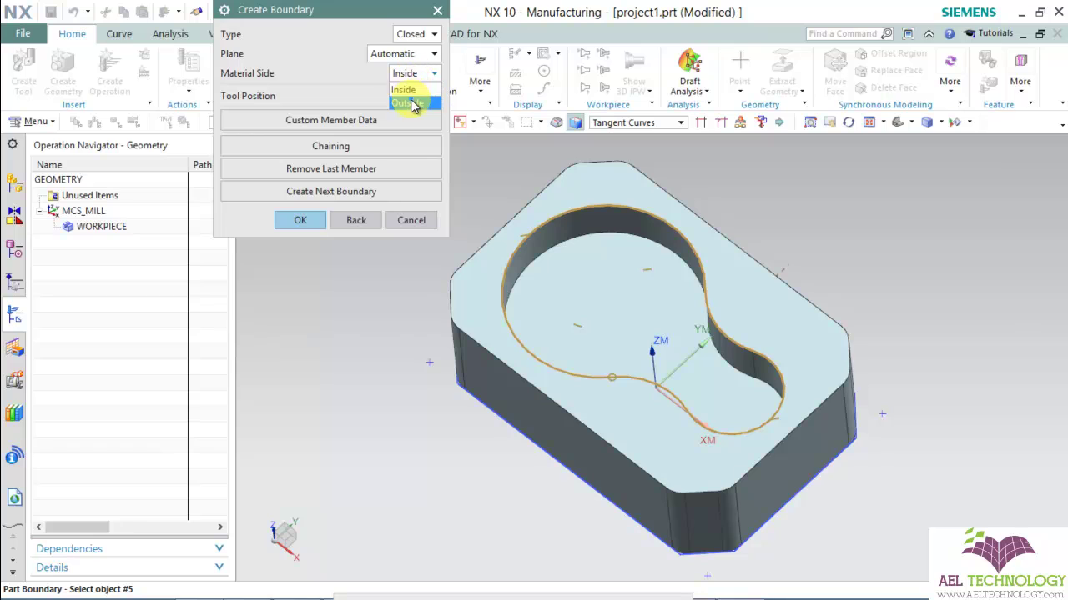
pyautogui.click(413, 103)
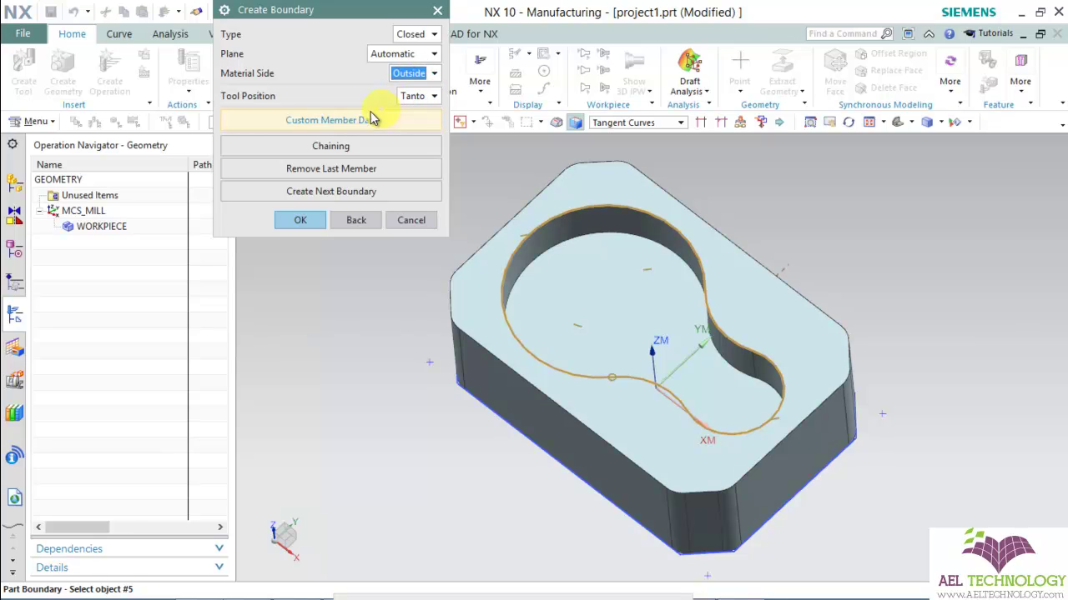
pyautogui.click(297, 222)
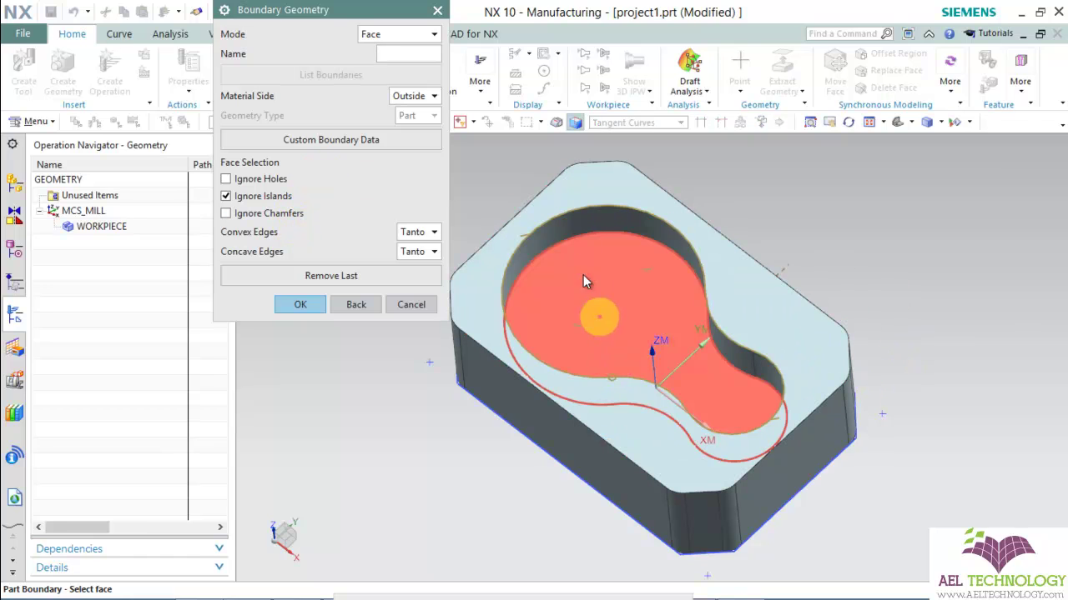
pyautogui.click(300, 139)
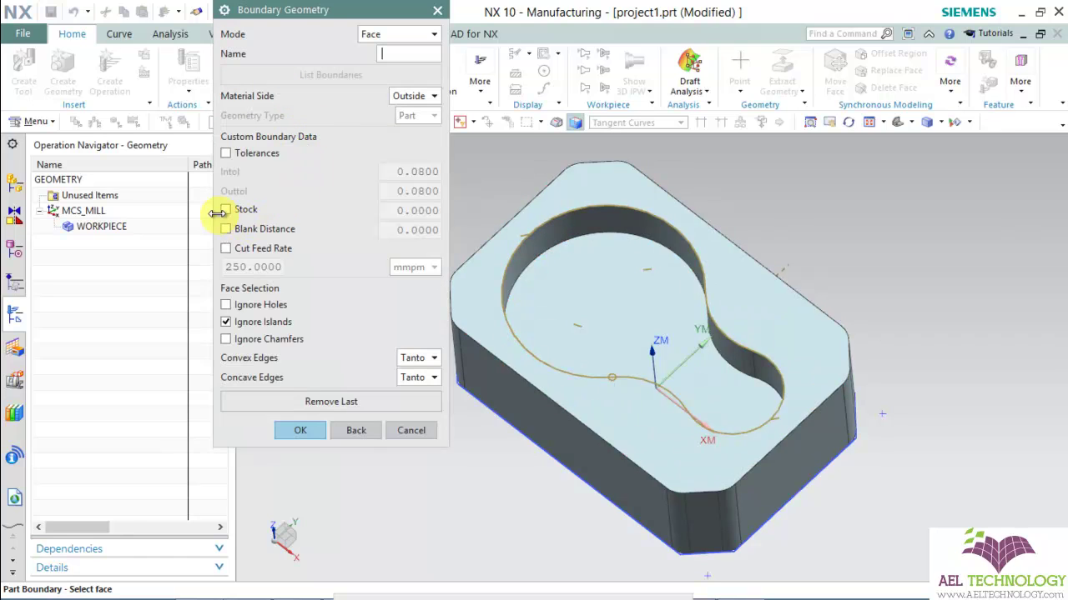
pyautogui.click(227, 210)
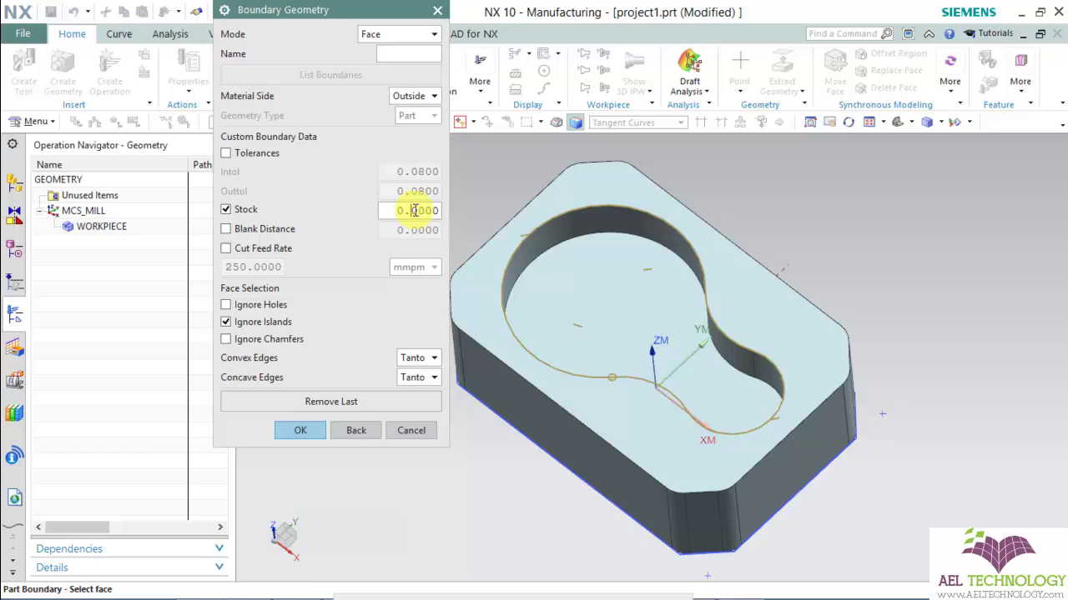
pyautogui.moveTo(399, 210); pyautogui.dragTo(445, 215)
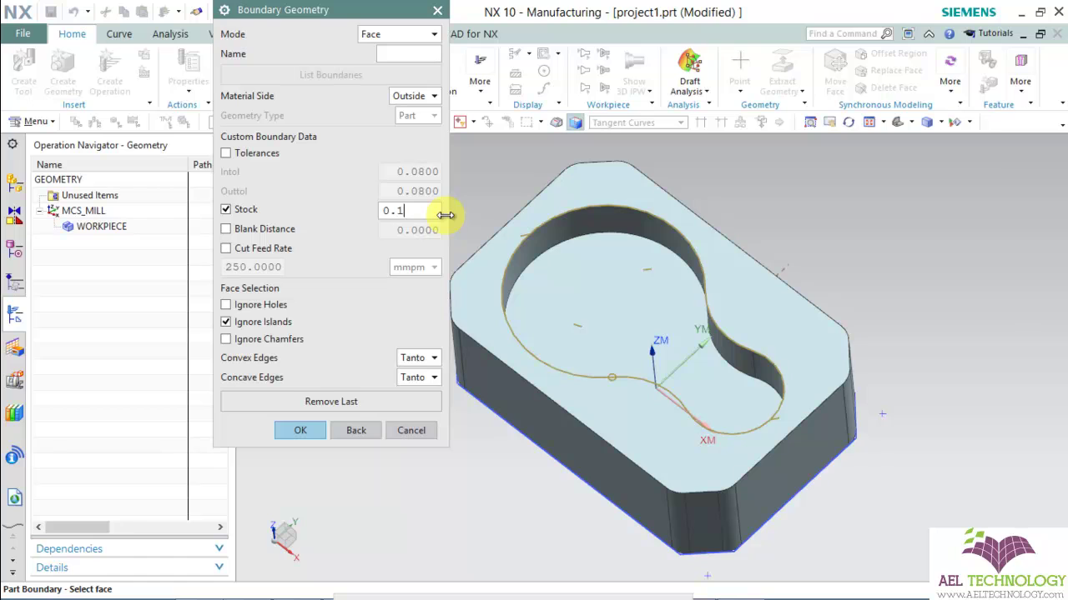
pyautogui.click(297, 431)
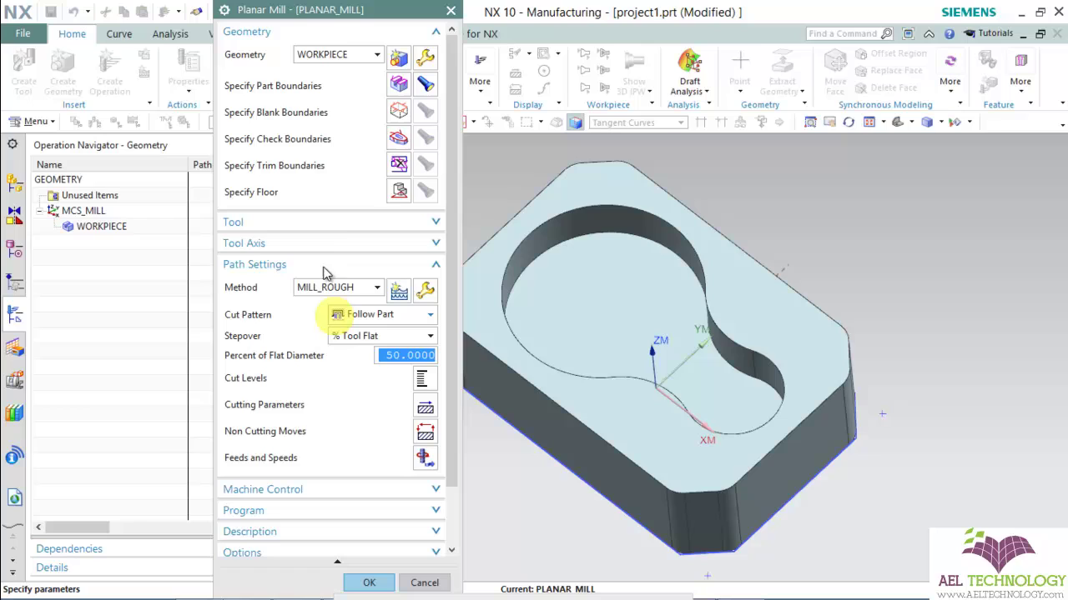
# Set the pocket's bottom face as the floor plane at 0 mm offset
pyautogui.click(398, 192)
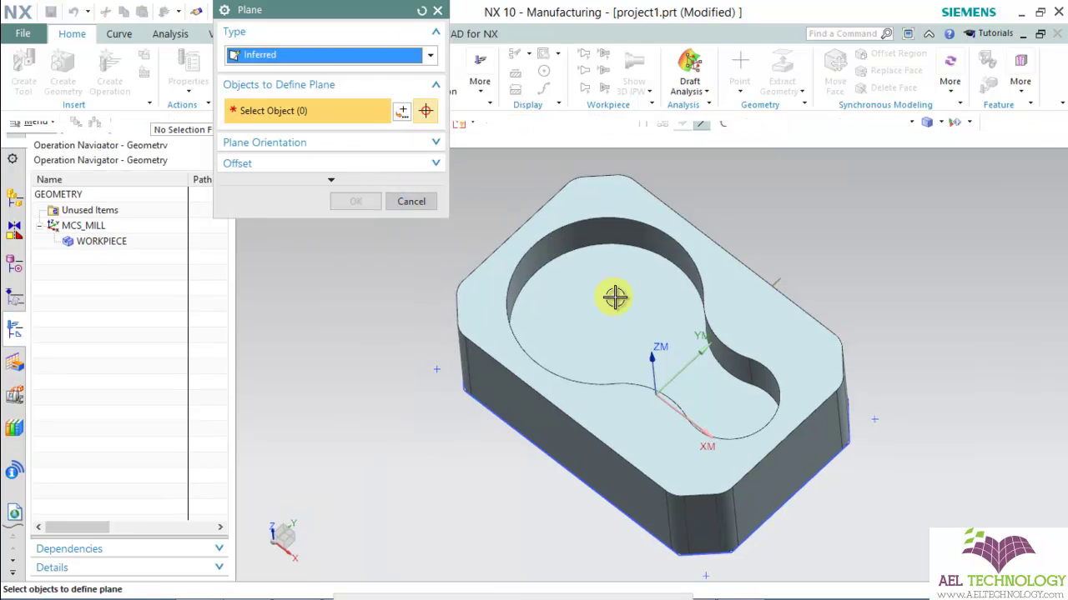
pyautogui.click(640, 315)
pyautogui.moveTo(770, 222); pyautogui.dragTo(777, 200, button='middle')
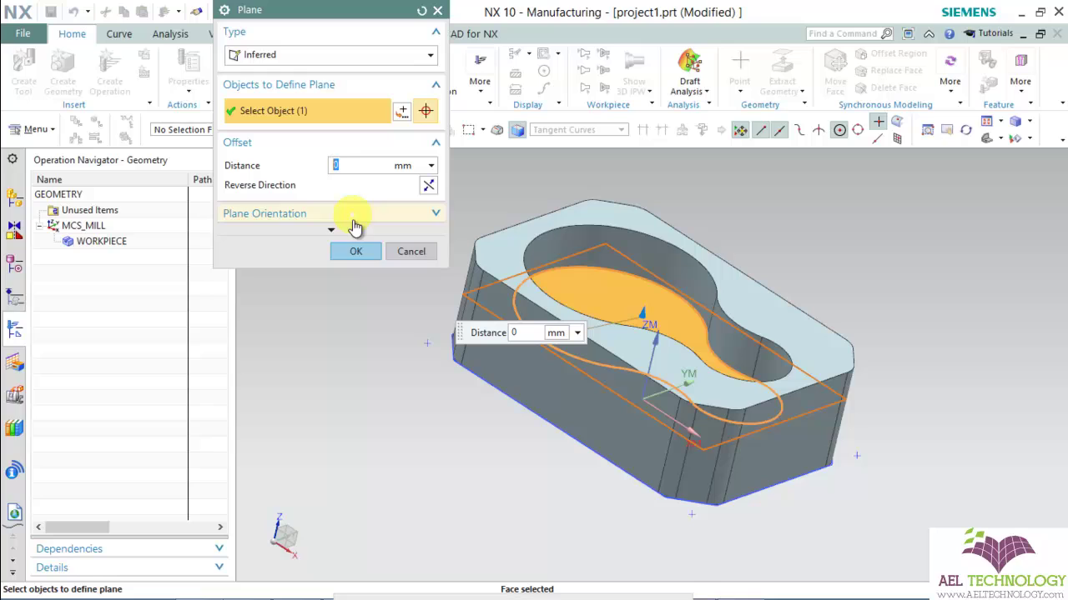
pyautogui.click(352, 253)
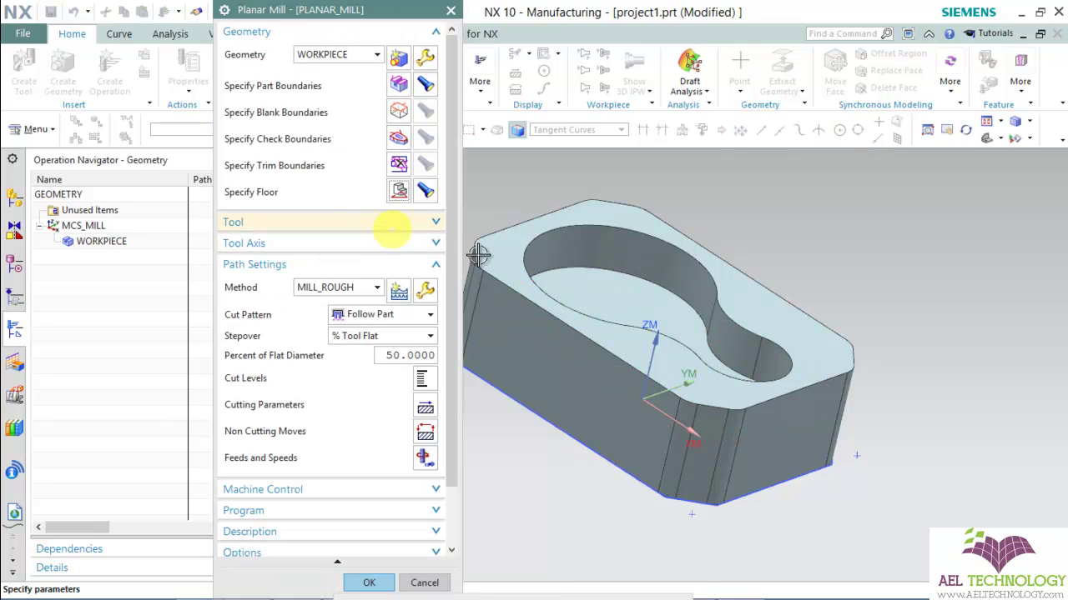
# Retrieve a new tool from the library under Milling > End Mill (non indexable)
pyautogui.click(381, 222)
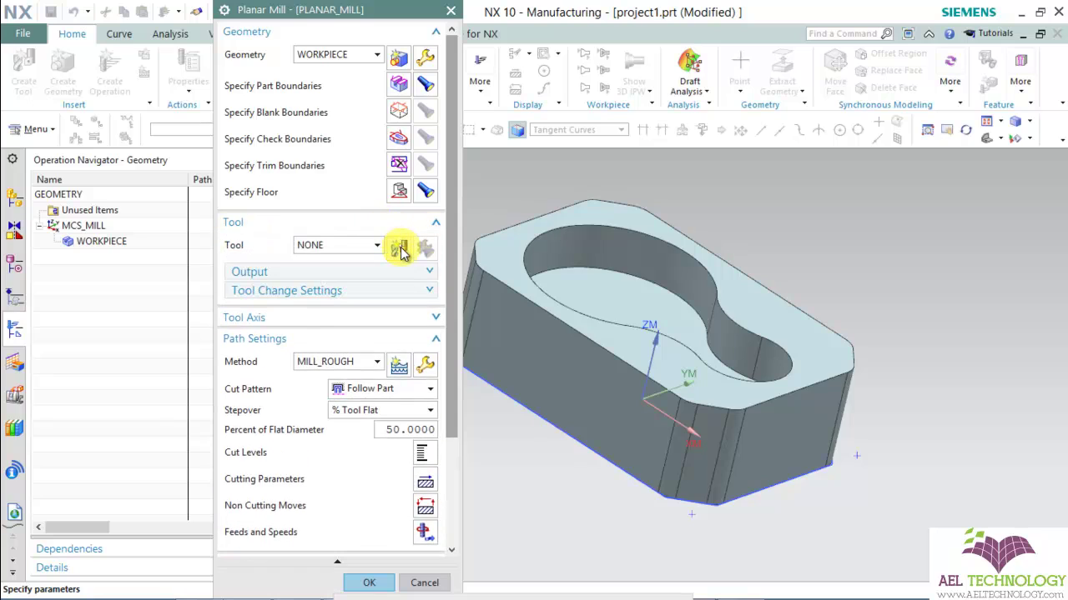
pyautogui.click(400, 249)
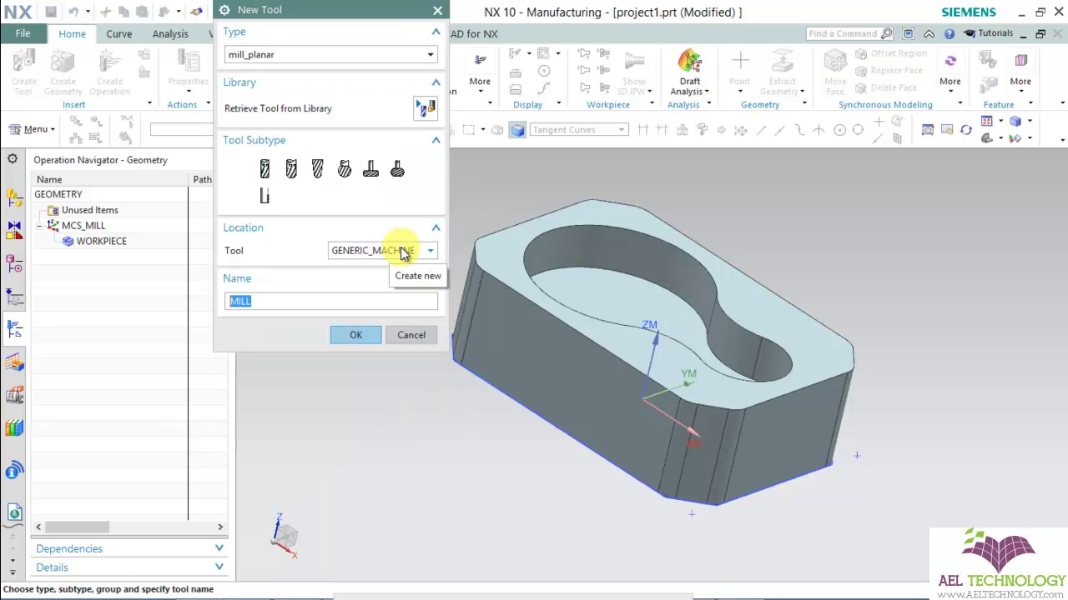
pyautogui.click(427, 109)
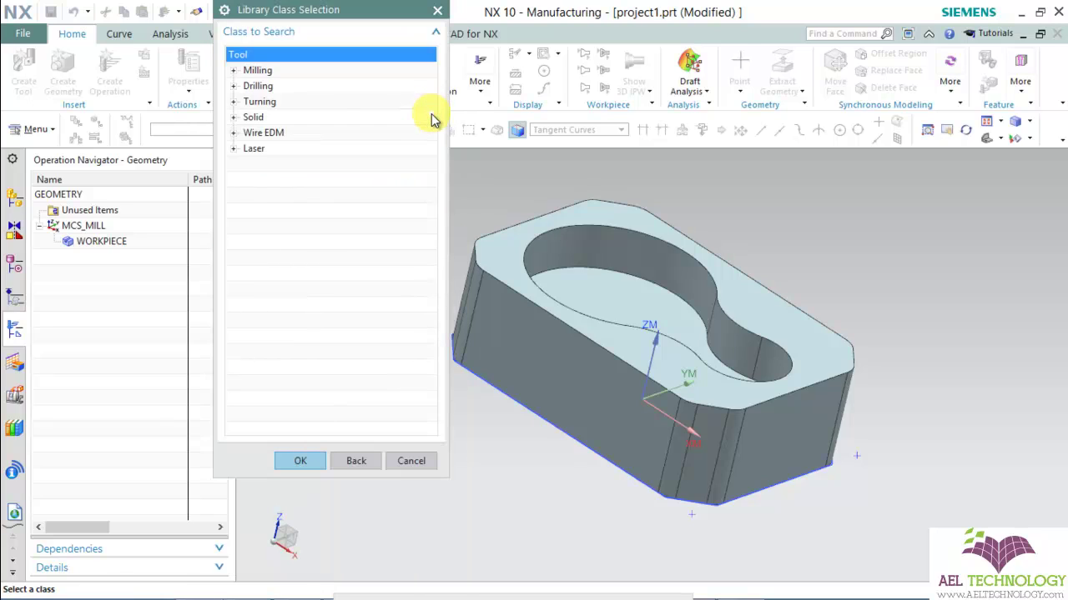
pyautogui.click(241, 70)
pyautogui.click(234, 71)
pyautogui.click(283, 86)
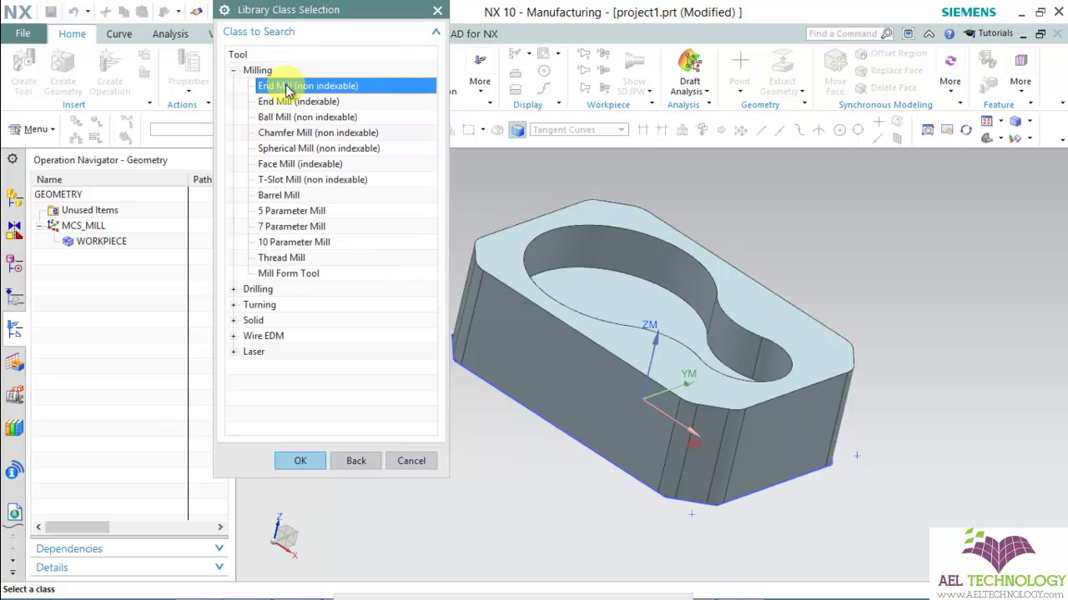
pyautogui.click(302, 461)
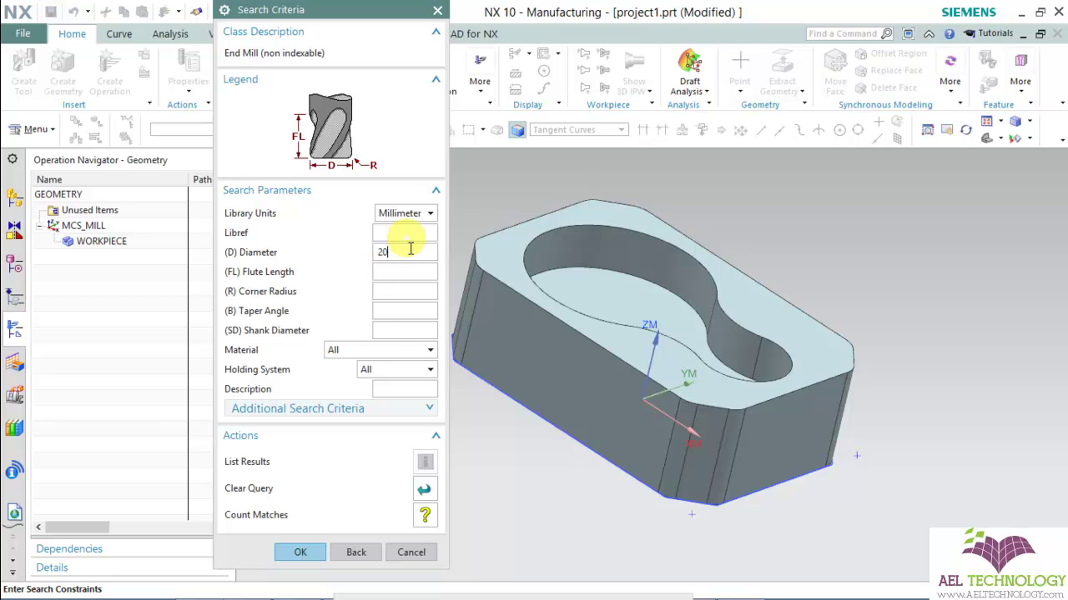
# Search for 20 mm diameter end mills and assign ugt0201_104
pyautogui.click(410, 251)
pyautogui.write('20')
pyautogui.click(307, 552)
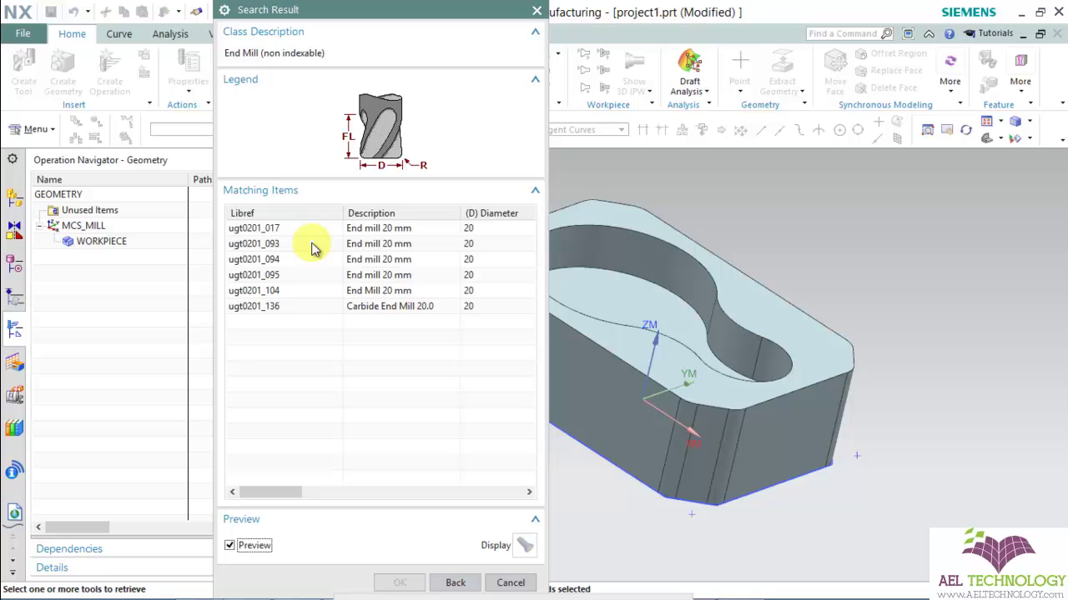
pyautogui.click(384, 290)
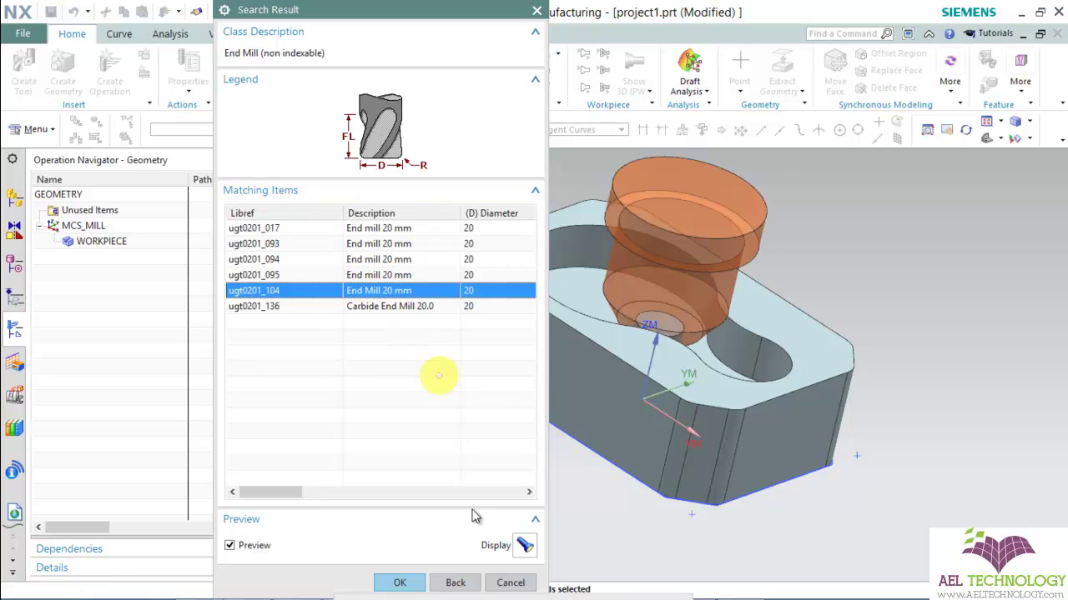
pyautogui.moveTo(695, 373); pyautogui.dragTo(669, 368, button='middle')
pyautogui.click(400, 581)
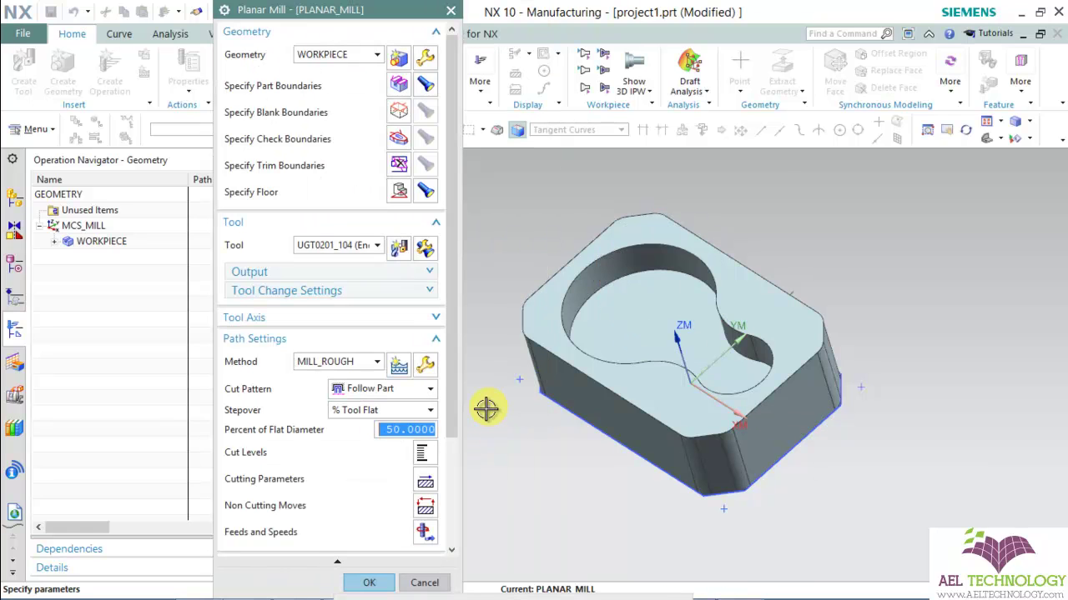
# Set Cut Pattern to Follow Periphery and confirm constant 0.25 depth-per-cut levels
pyautogui.moveTo(453, 305); pyautogui.dragTo(453, 409)
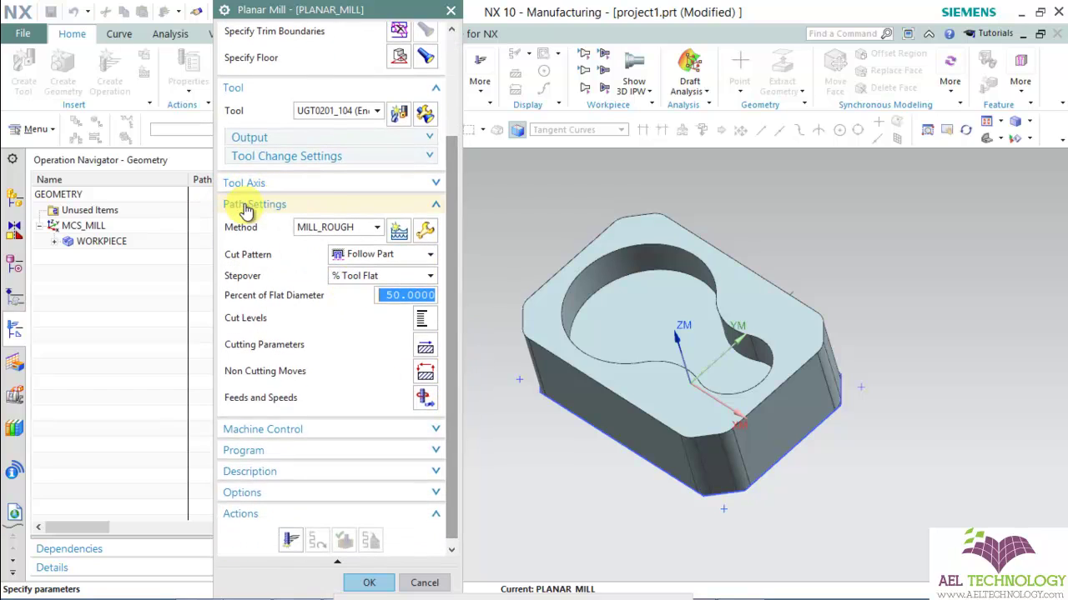
pyautogui.click(372, 254)
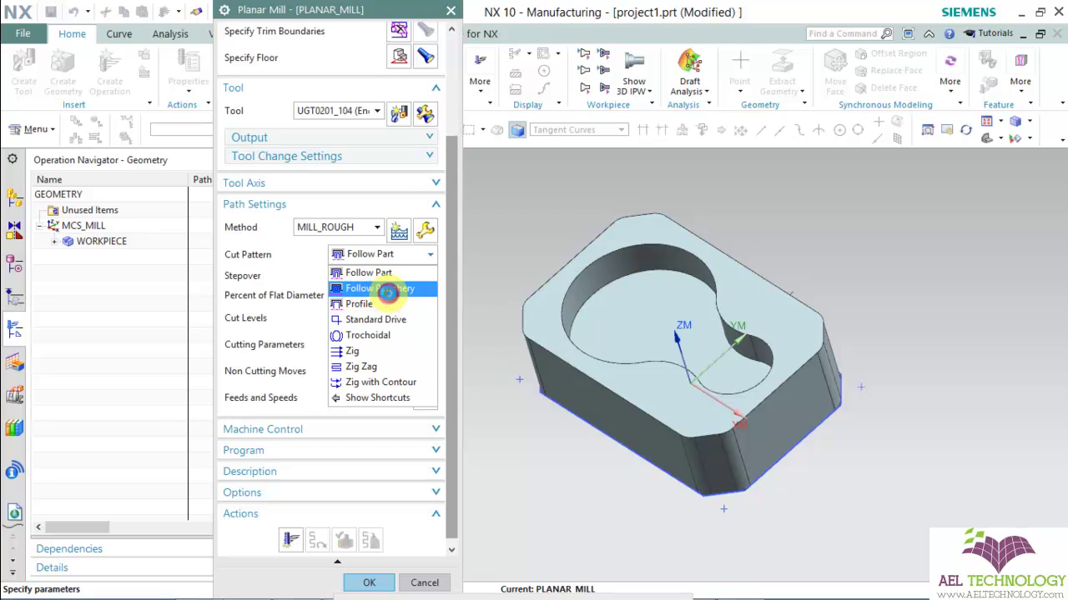
pyautogui.click(380, 289)
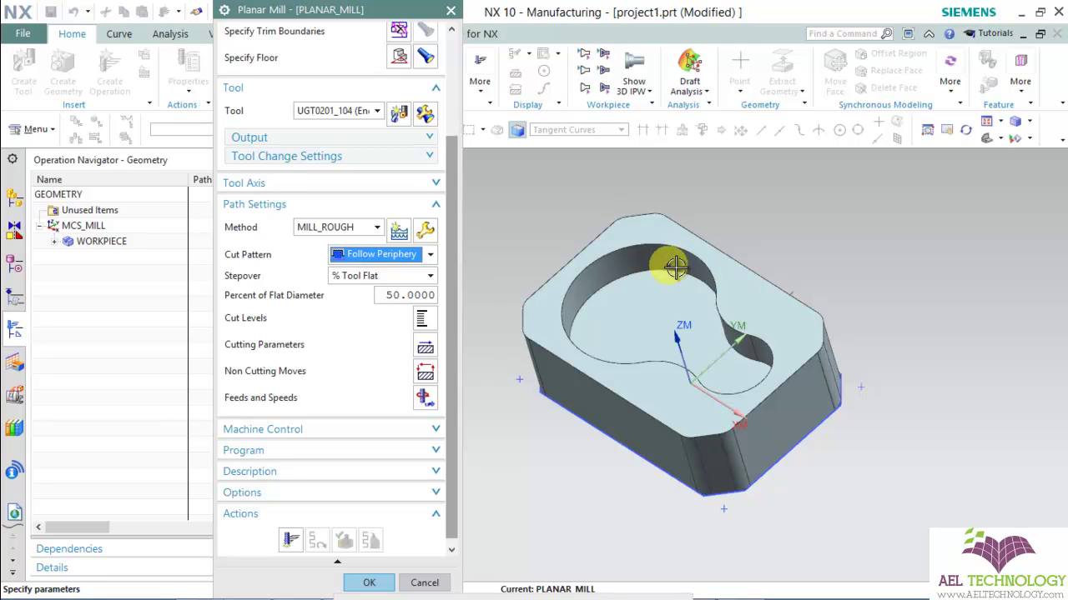
pyautogui.click(421, 318)
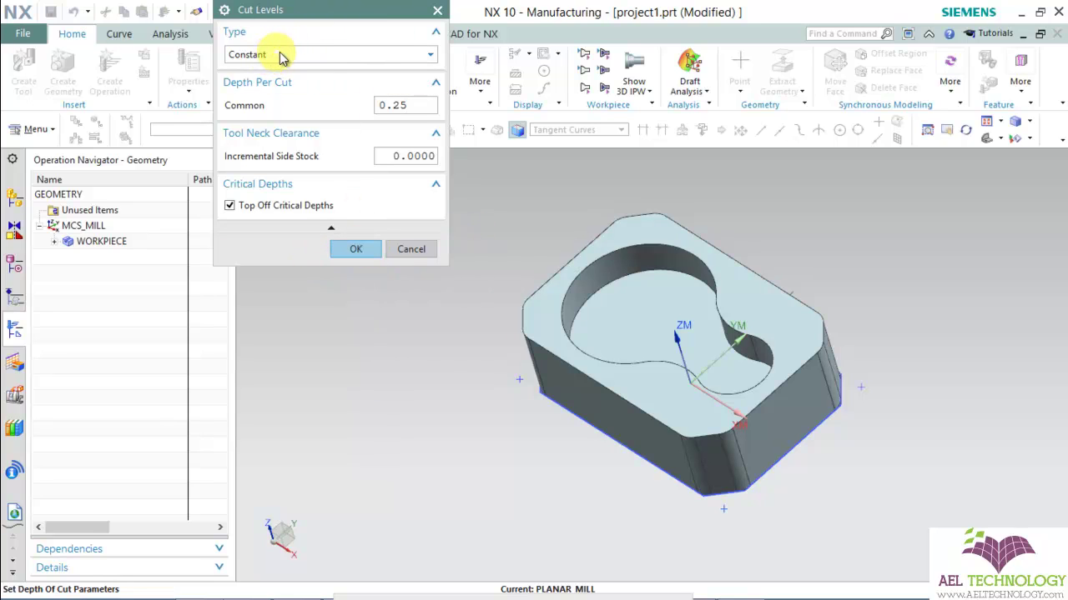
pyautogui.click(349, 251)
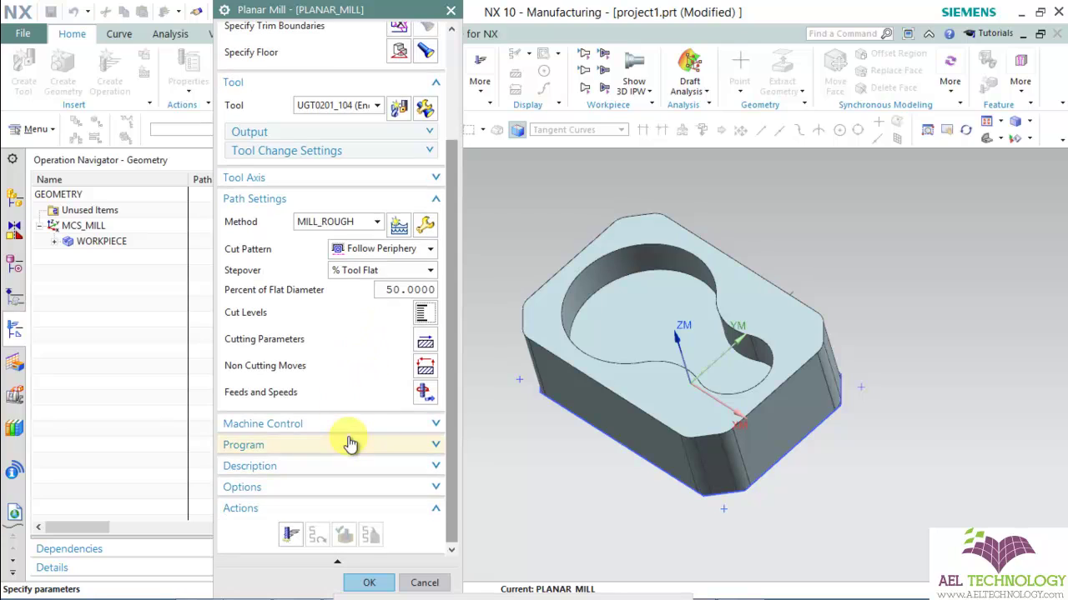
# Generate the Follow Periphery toolpath, accept PLANAR_MILL, and inspect the path
pyautogui.click(290, 536)
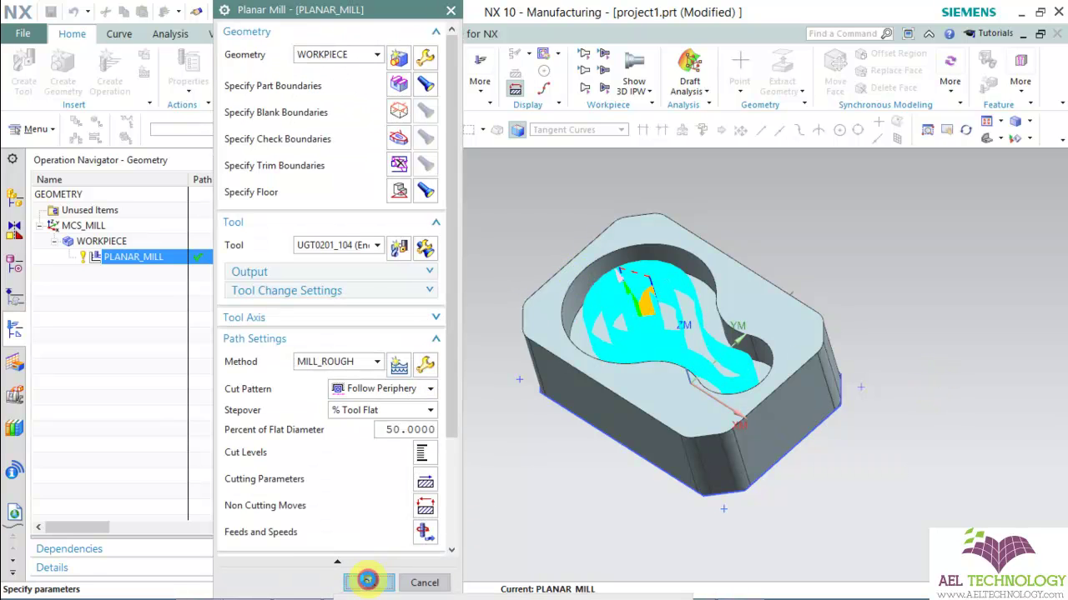
pyautogui.click(367, 581)
pyautogui.scroll(-2, 626, 300)
pyautogui.scroll(5, 676, 302)
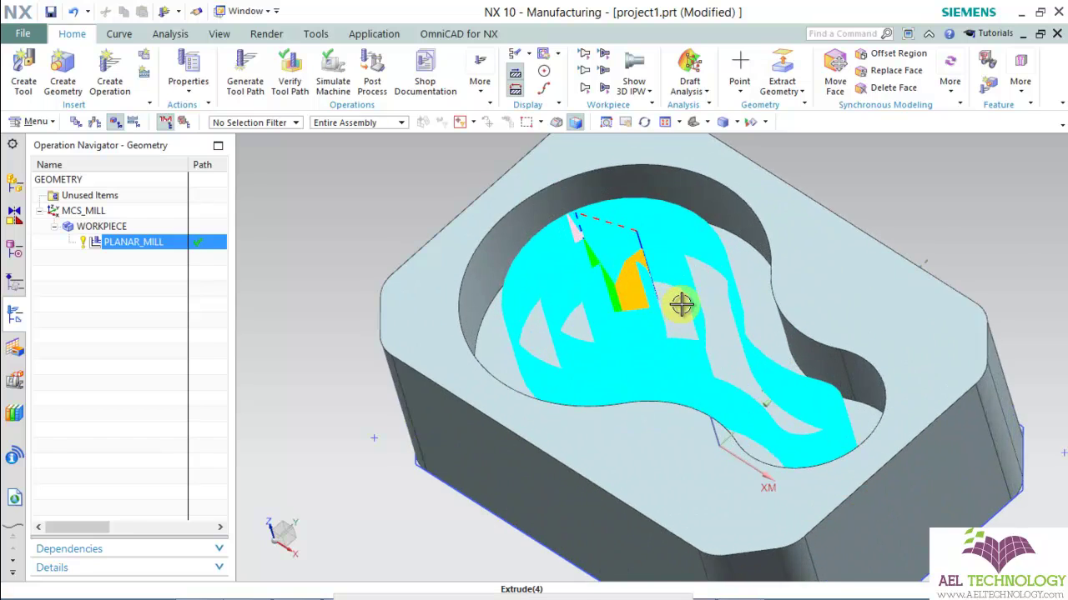
pyautogui.moveTo(682, 305)
pyautogui.mouseDown(button='middle')
pyautogui.moveTo(705, 283)
pyautogui.moveTo(675, 303)
pyautogui.moveTo(691, 289)
pyautogui.mouseUp(button='middle')
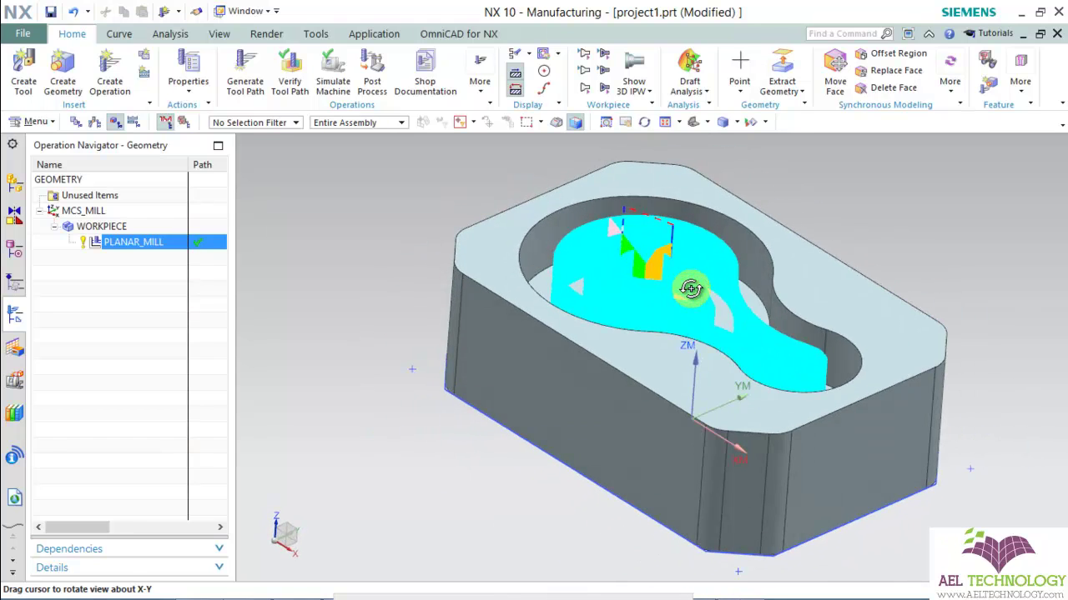
# Play the 3D Dynamic verification through all 392 steps and inspect the milled pocket
pyautogui.click(290, 85)
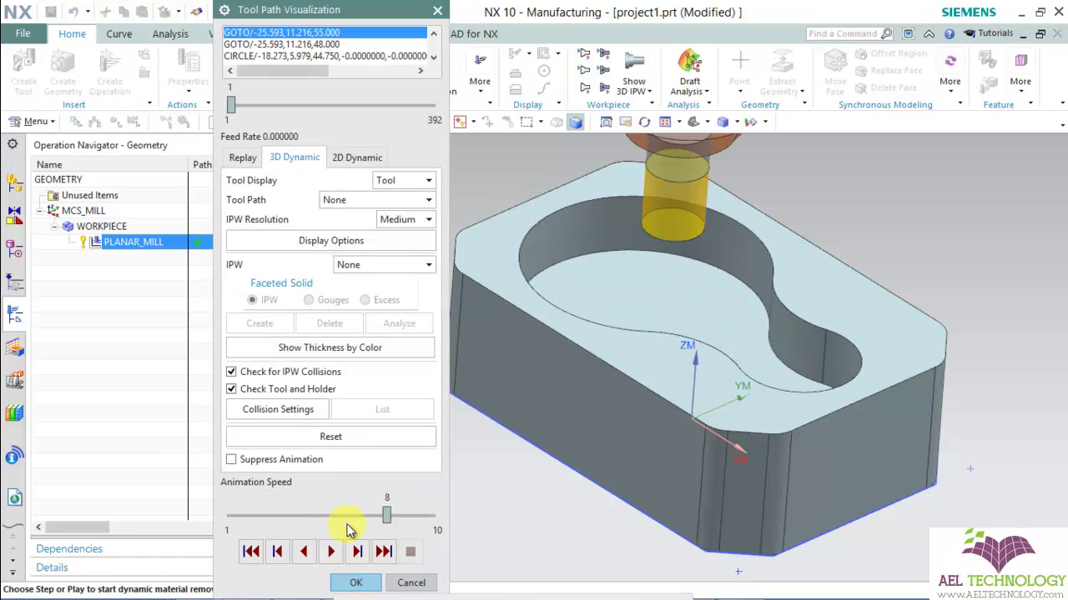
pyautogui.click(331, 552)
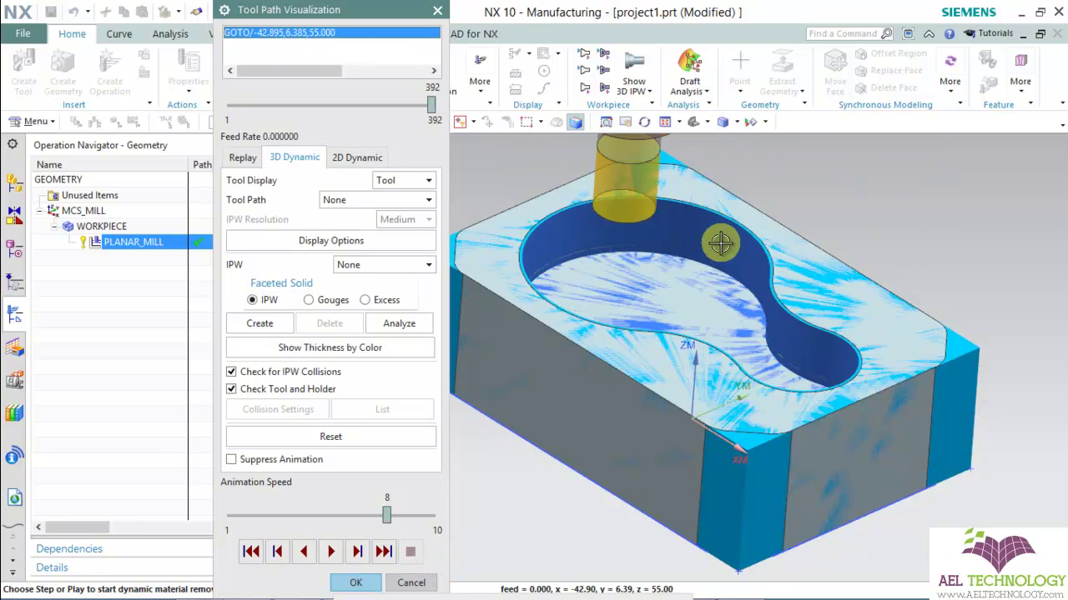
pyautogui.moveTo(720, 243)
pyautogui.mouseDown(button='middle')
pyautogui.moveTo(689, 289)
pyautogui.moveTo(684, 250)
pyautogui.moveTo(714, 254)
pyautogui.mouseUp(button='middle')
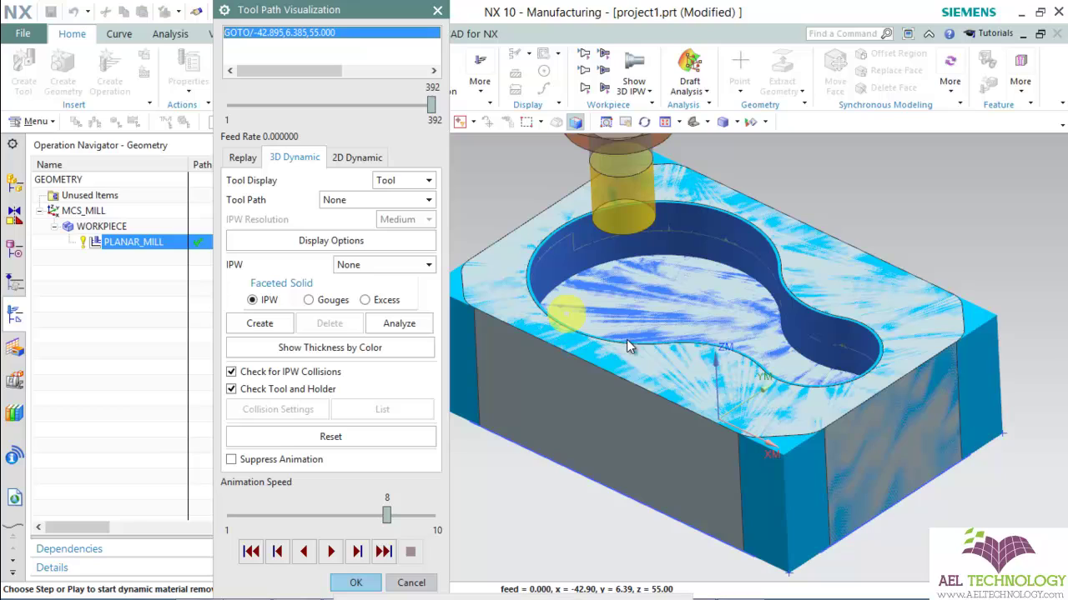